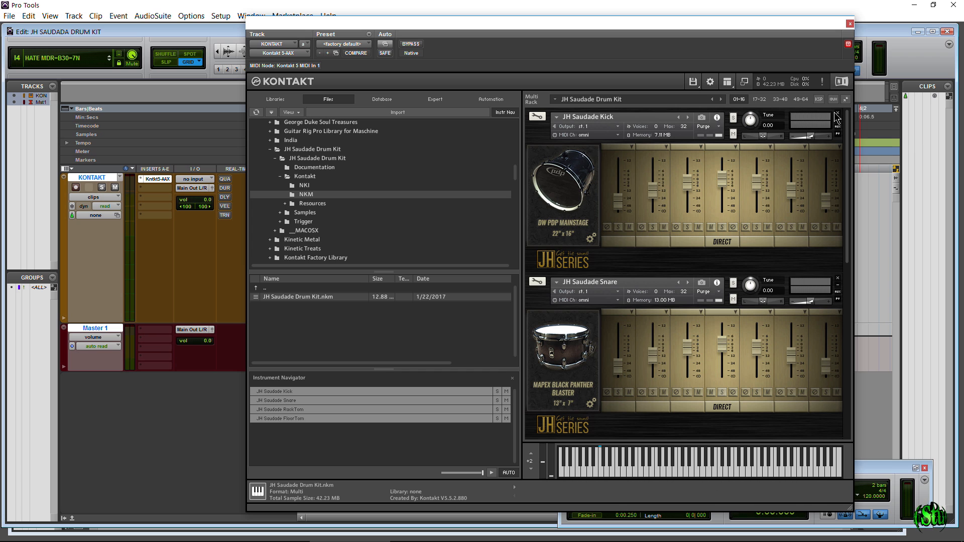
Remove all four JH Saudade instruments, Kick, Snare, RackTom and FloorTom, from the Kontakt multi rack.
click(838, 113)
click(838, 113)
click(838, 113)
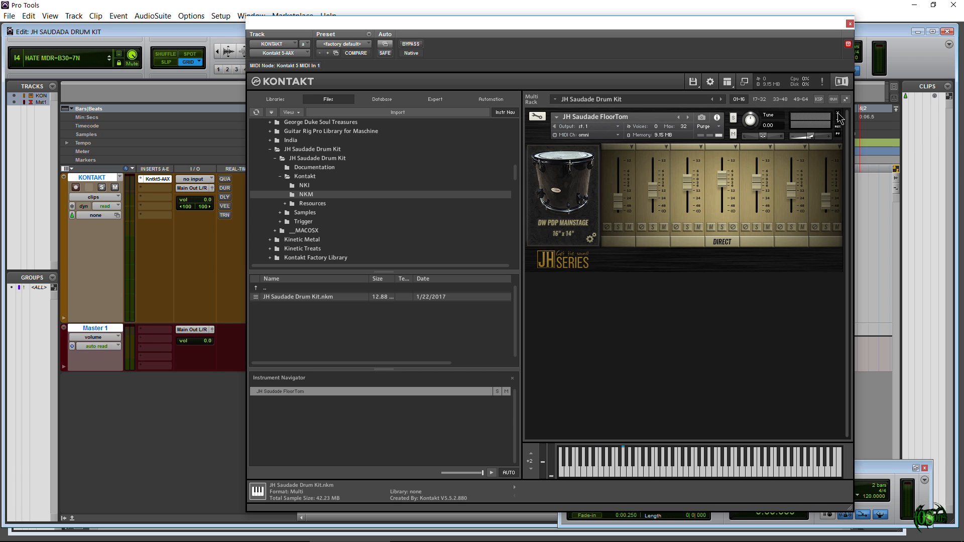
click(837, 113)
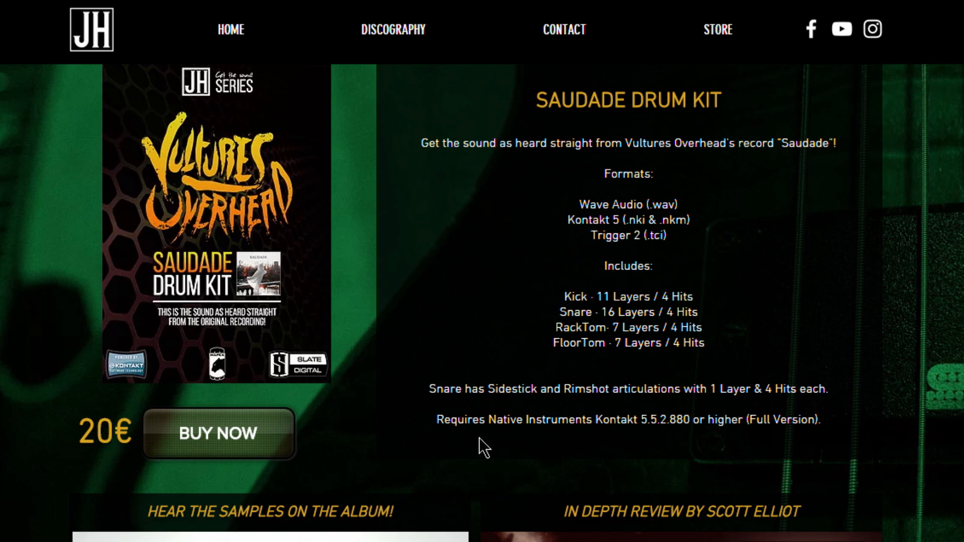
Highlight the Kontakt version requirement on the Saudade Drum Kit web page, and minimise the browser.
drag(490, 411, 689, 415)
click(713, 427)
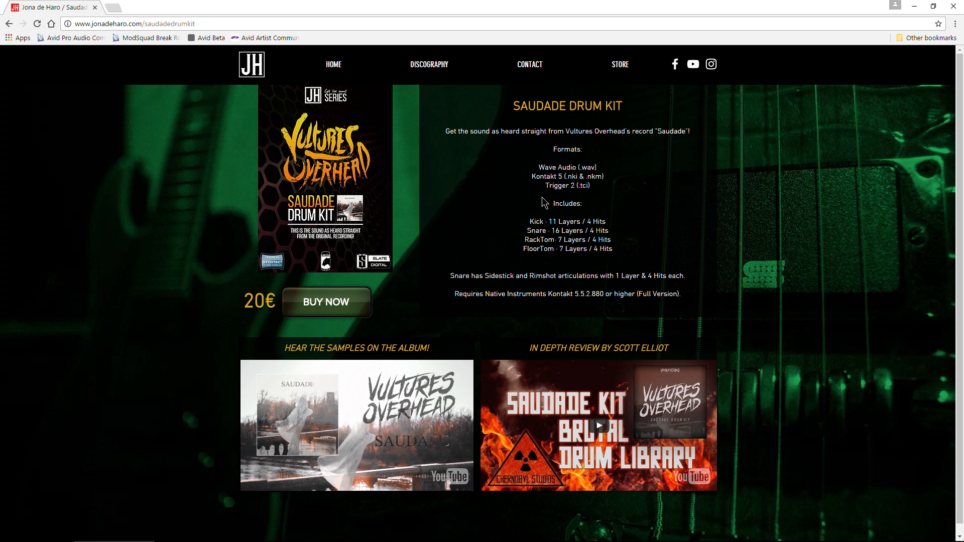
click(913, 6)
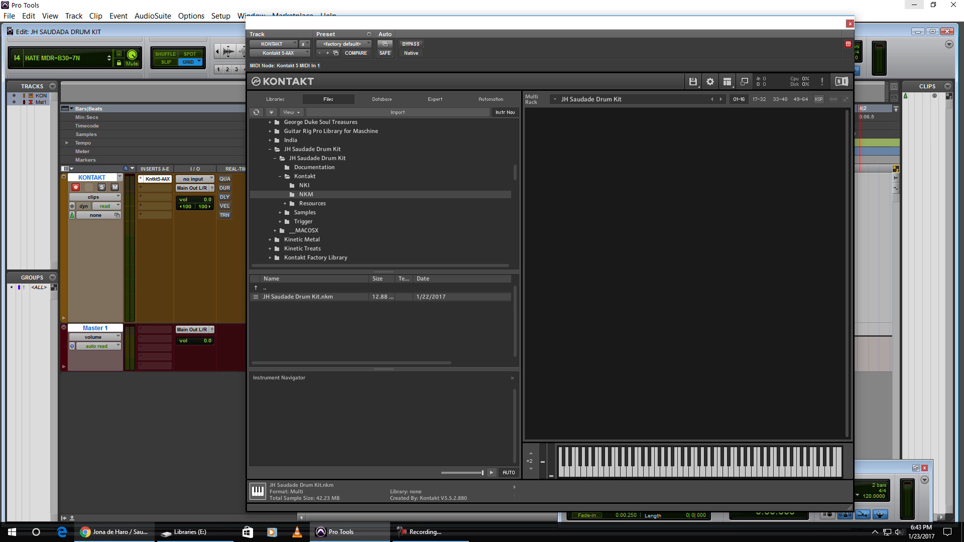
Switch to File Explorer and open the inner JH Saudade Drum Kit folder within Native Instruments on the Libraries (E:) drive.
click(186, 531)
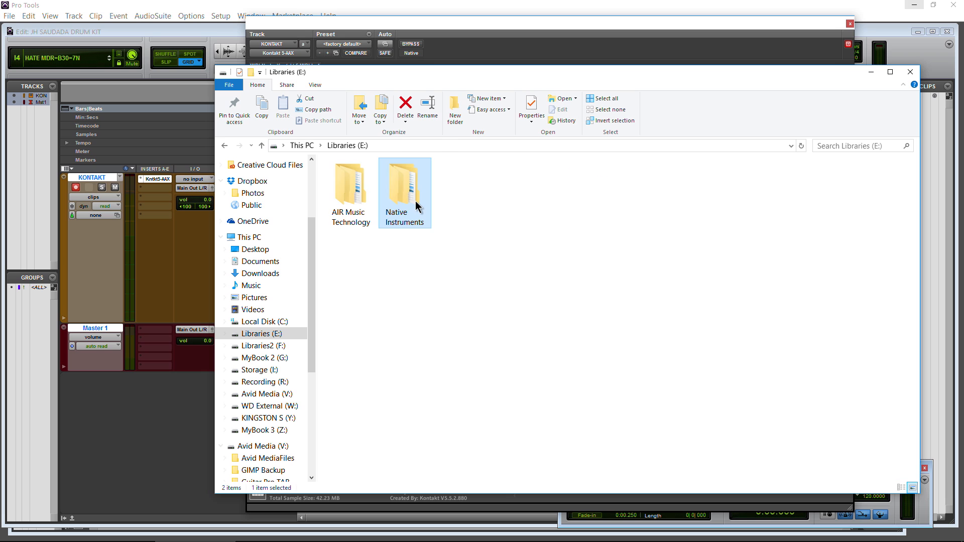
double_click(420, 215)
scroll(456, 280, down, 5)
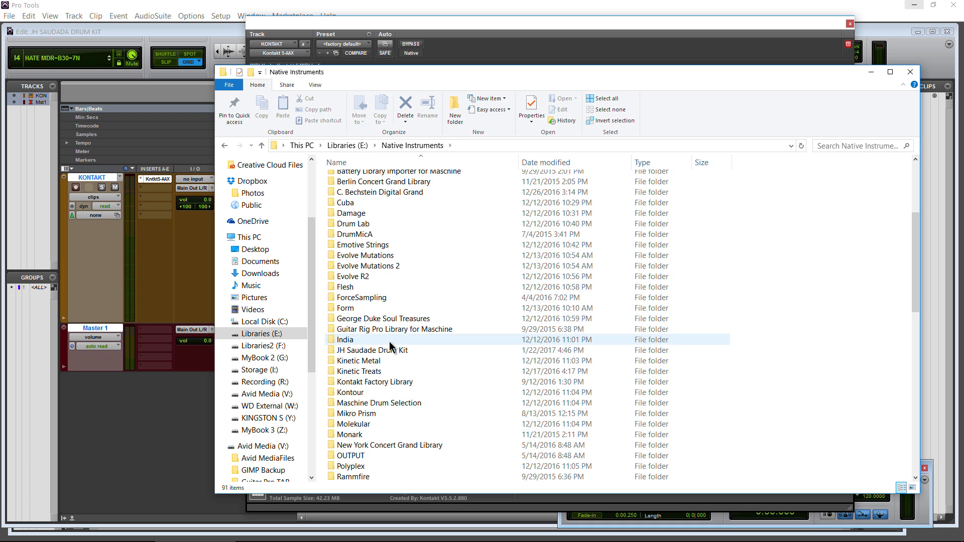
double_click(383, 350)
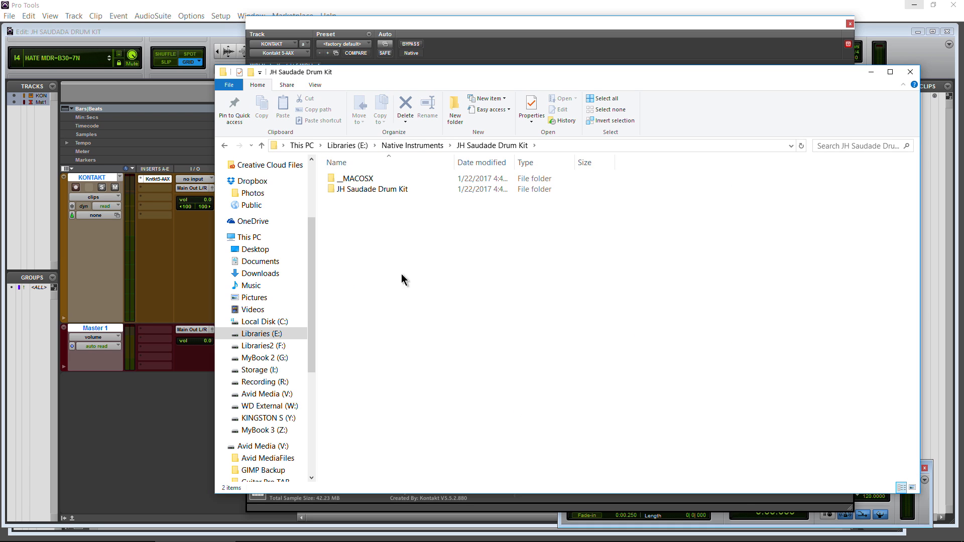
double_click(387, 188)
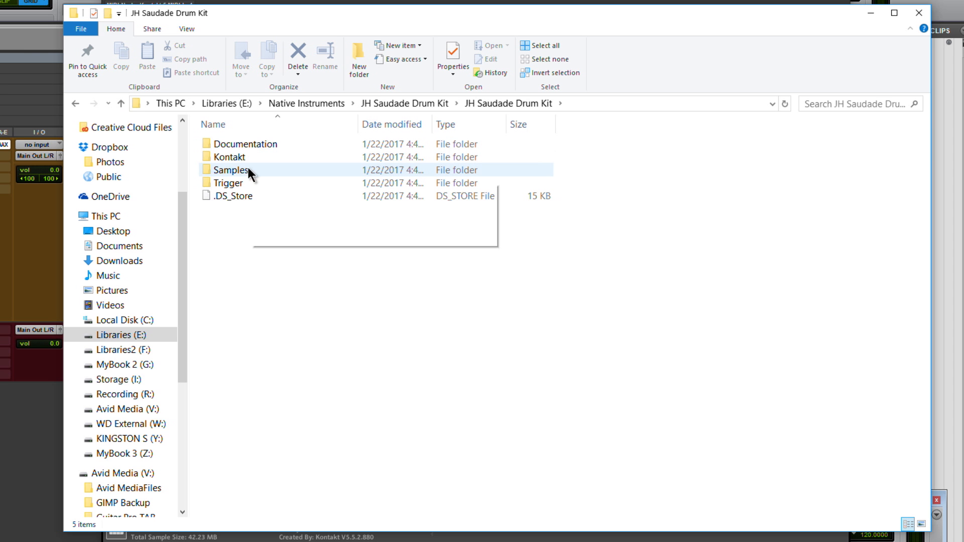
Look through the Samples folder and its JH Saudade Kick WAV subfolder, and return to the kit's main folder.
double_click(361, 200)
double_click(255, 157)
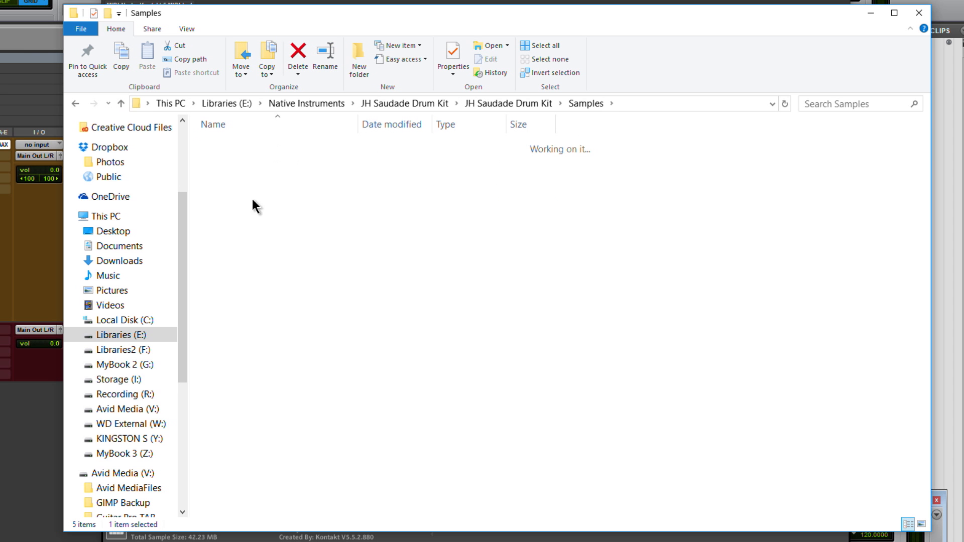
click(75, 104)
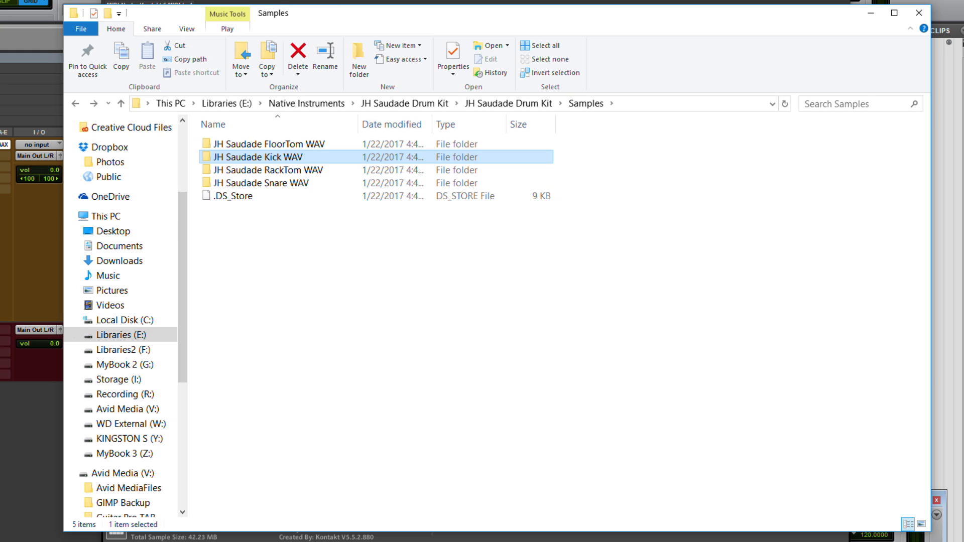
click(76, 108)
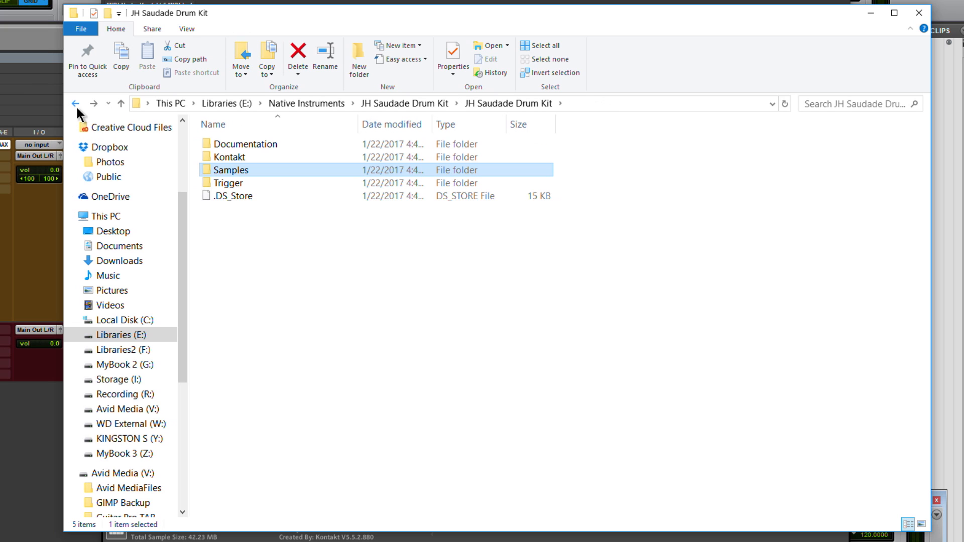
View the TCI files inside the Trigger folder, and return to the kit's main folder.
double_click(239, 180)
double_click(232, 144)
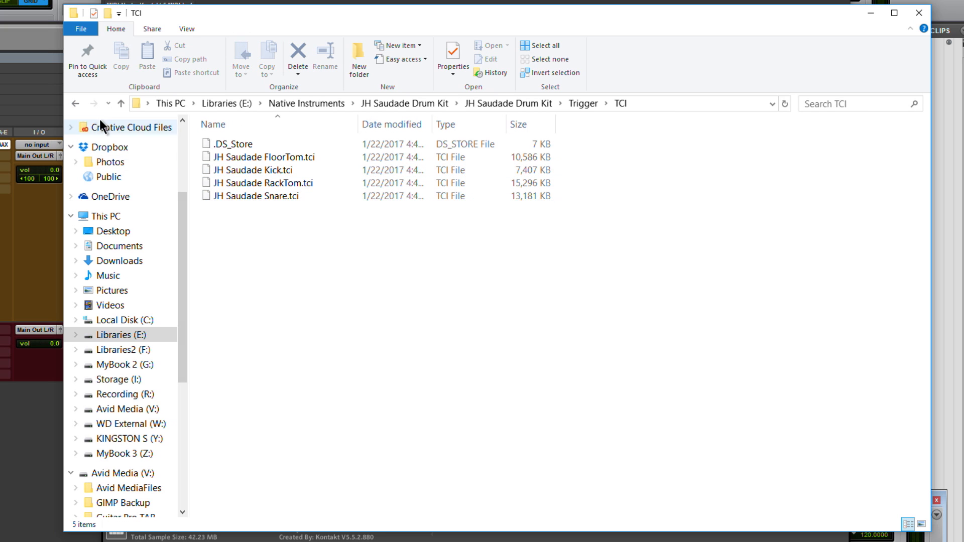
click(77, 104)
click(76, 104)
View the NKM folder inside the Kontakt folder, and dismiss the File Explorer window to return to Kontakt.
double_click(243, 157)
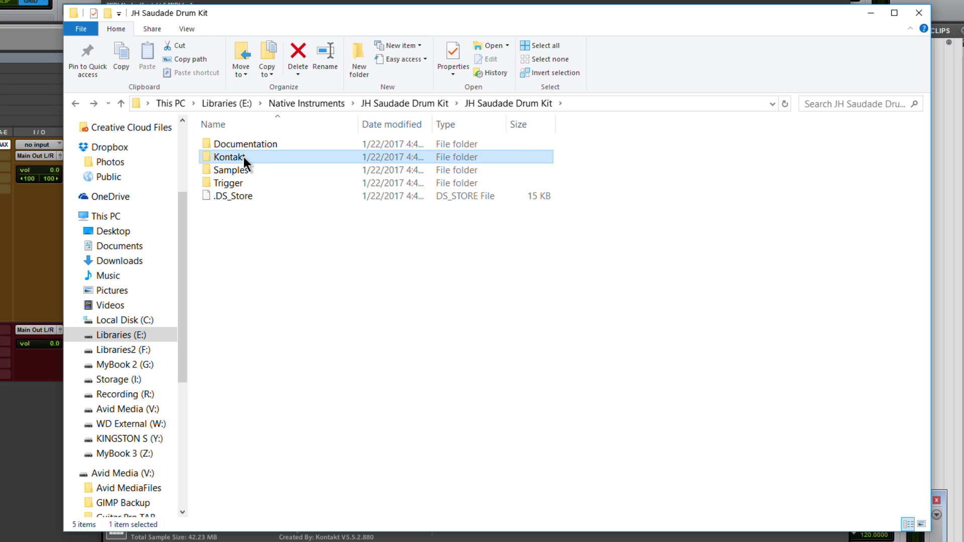
double_click(256, 157)
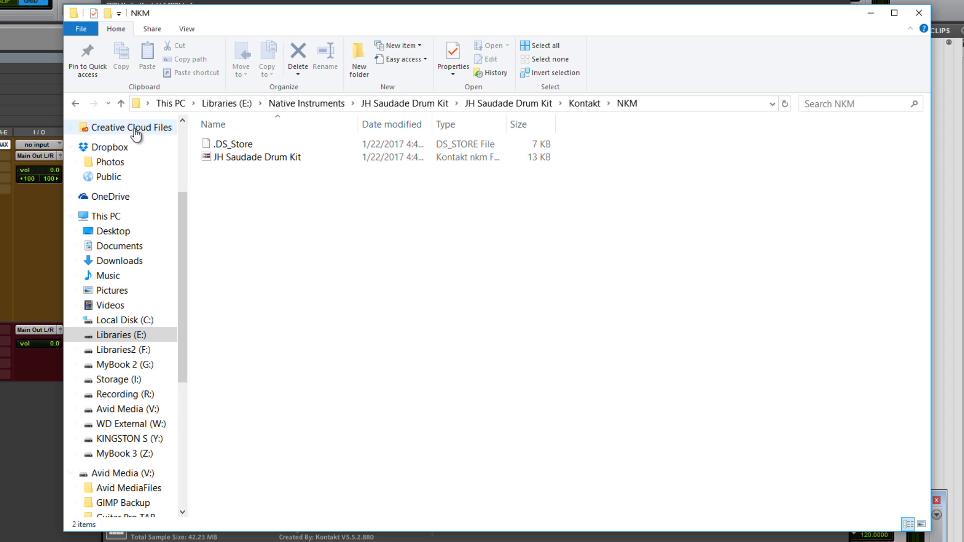
click(75, 104)
click(75, 104)
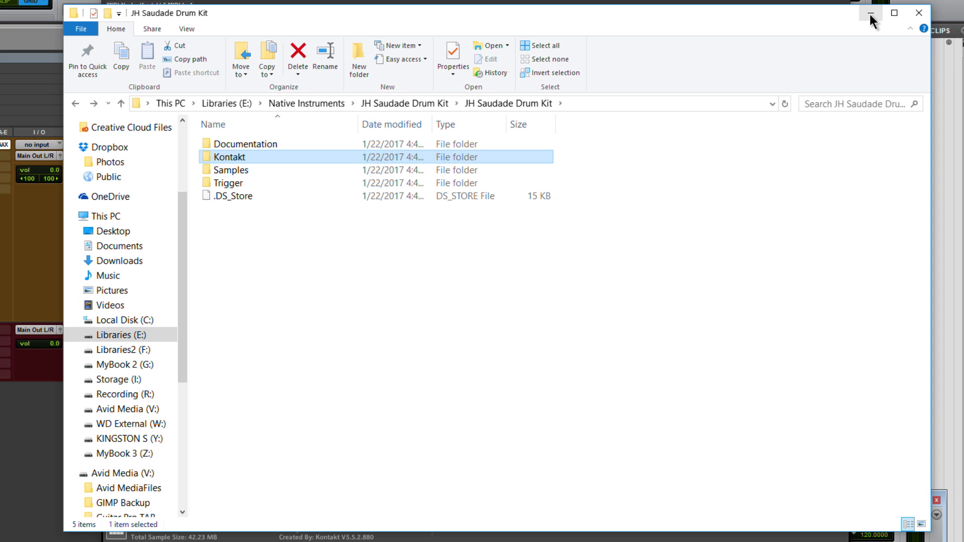
click(919, 13)
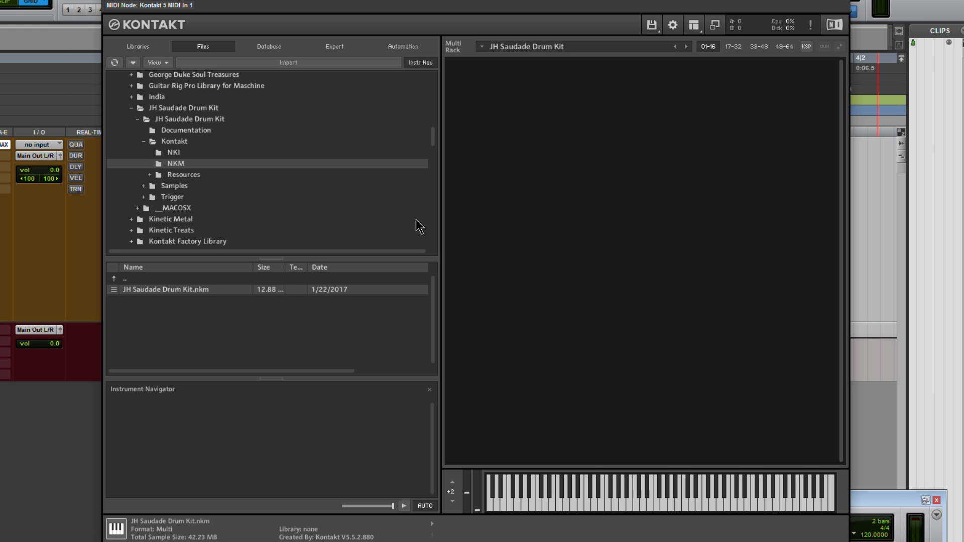
Check Kontakt's installed libraries, and return to the file browser to show the outer JH Saudade Drum Kit folder.
click(138, 46)
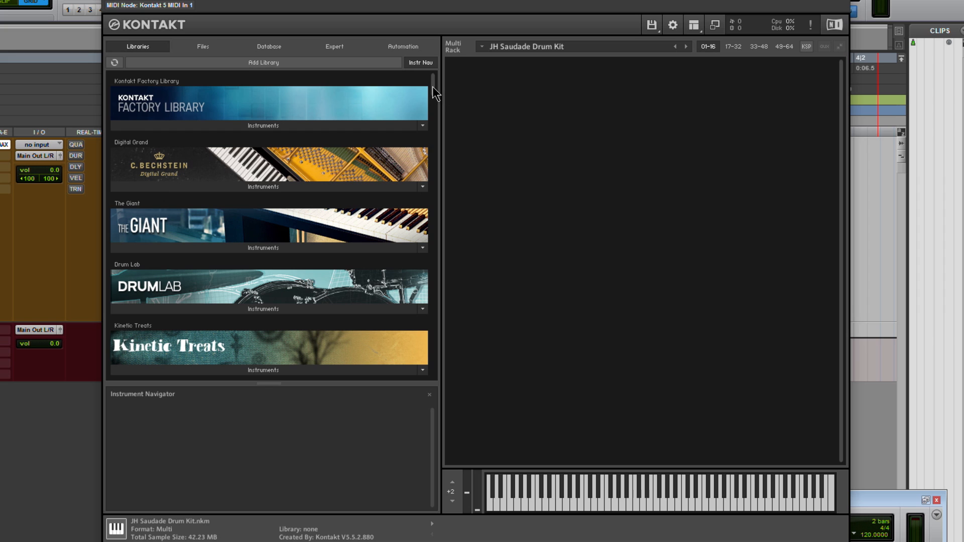
drag(432, 87, 440, 67)
click(202, 47)
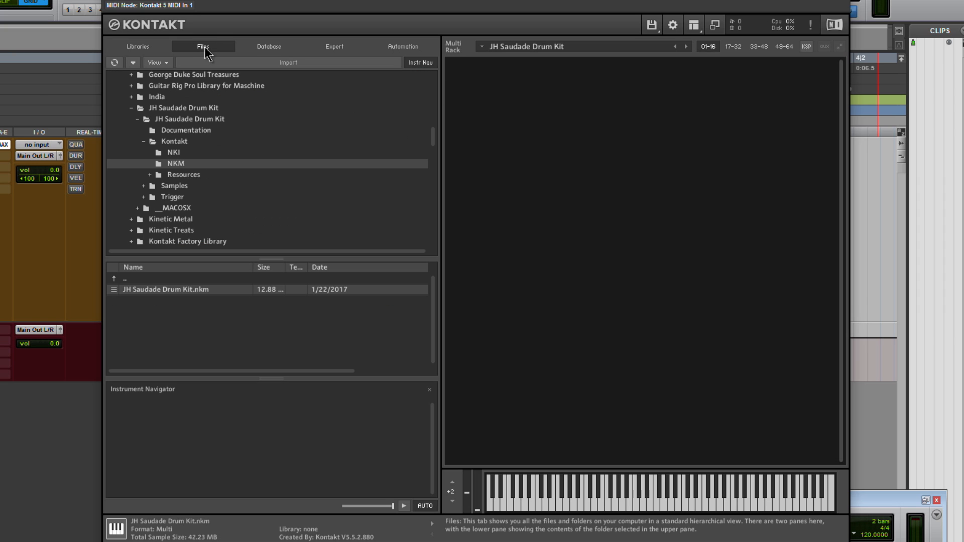
click(176, 108)
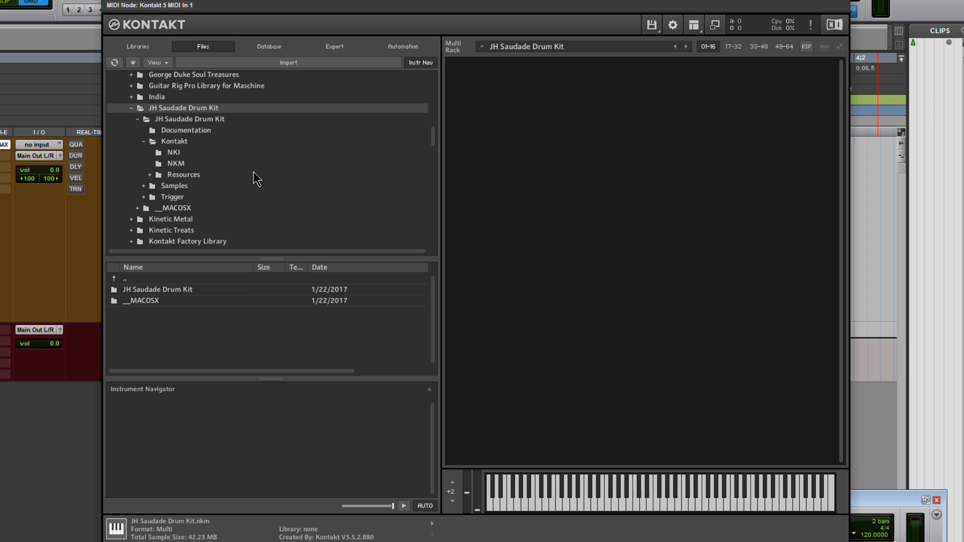
Load JH Saudade RackTom.nki from the NKI folder into the empty rack.
click(174, 153)
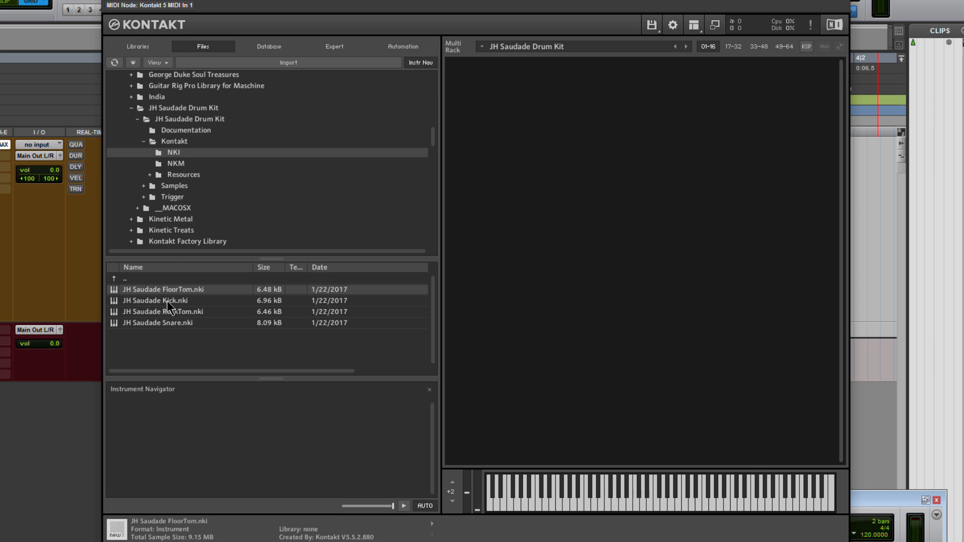
click(161, 322)
drag(161, 312, 558, 239)
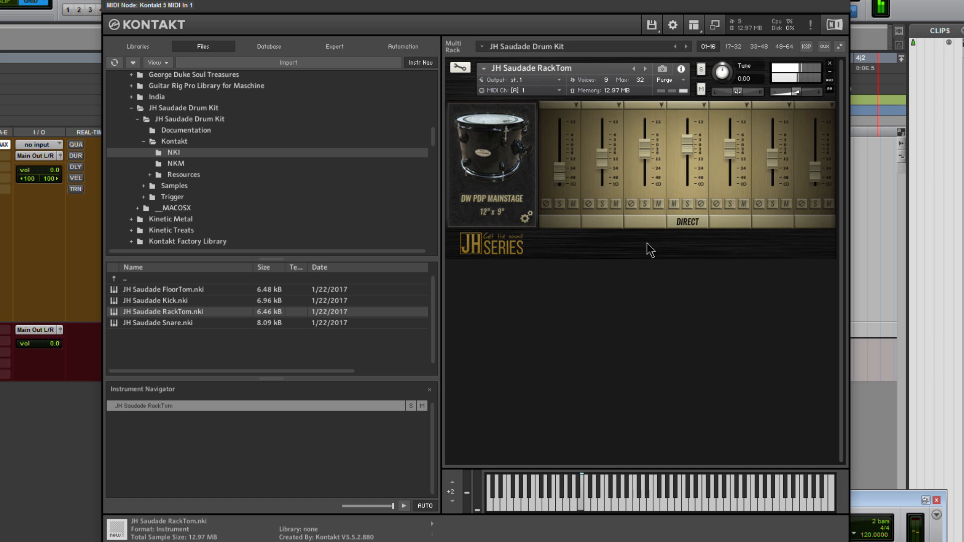
Add JH Saudade Kick.nki to the rack below the RackTom and set its MIDI channel to omni.
click(151, 305)
drag(494, 351, 538, 372)
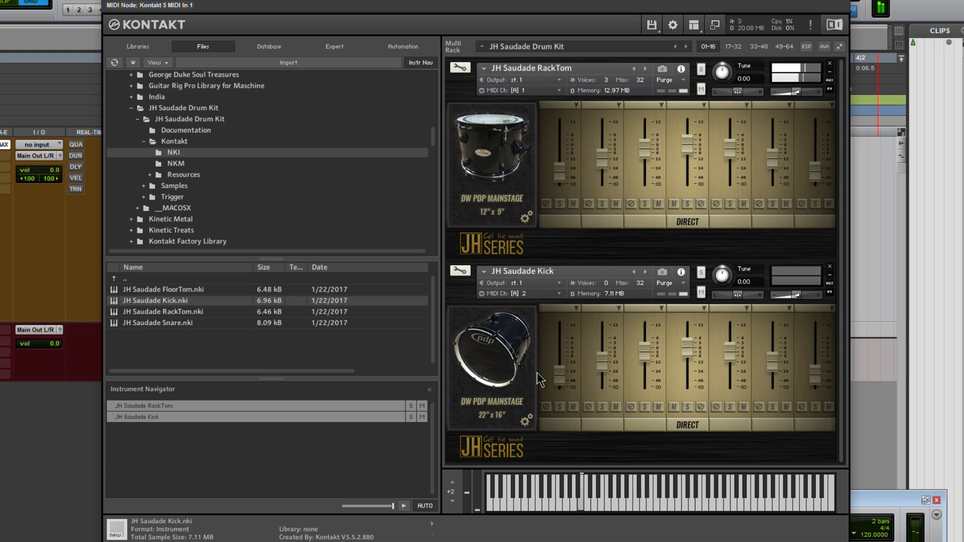
click(517, 294)
click(541, 309)
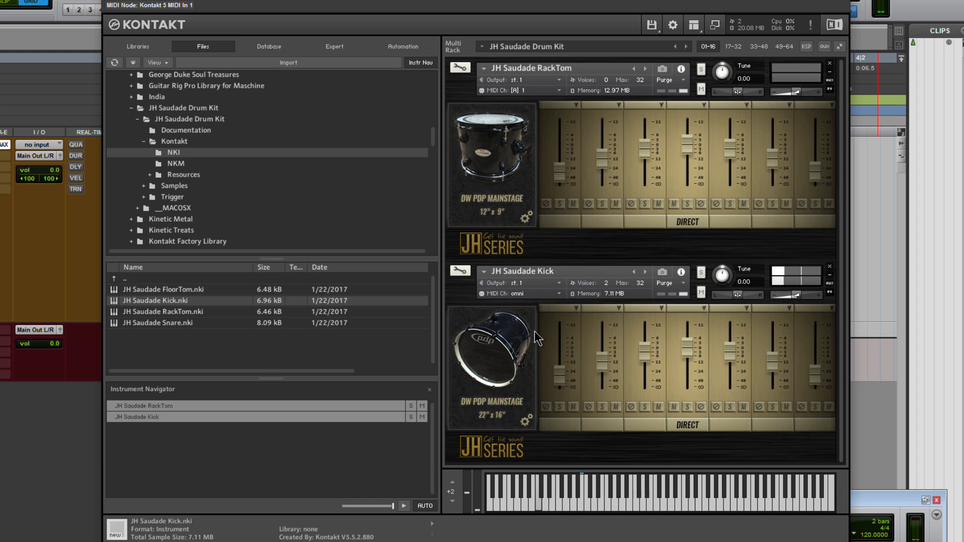
Remove the Kick and RackTom from the rack and load the JH Saudade Drum Kit.nkm multi from the NKM folder.
click(829, 267)
click(829, 63)
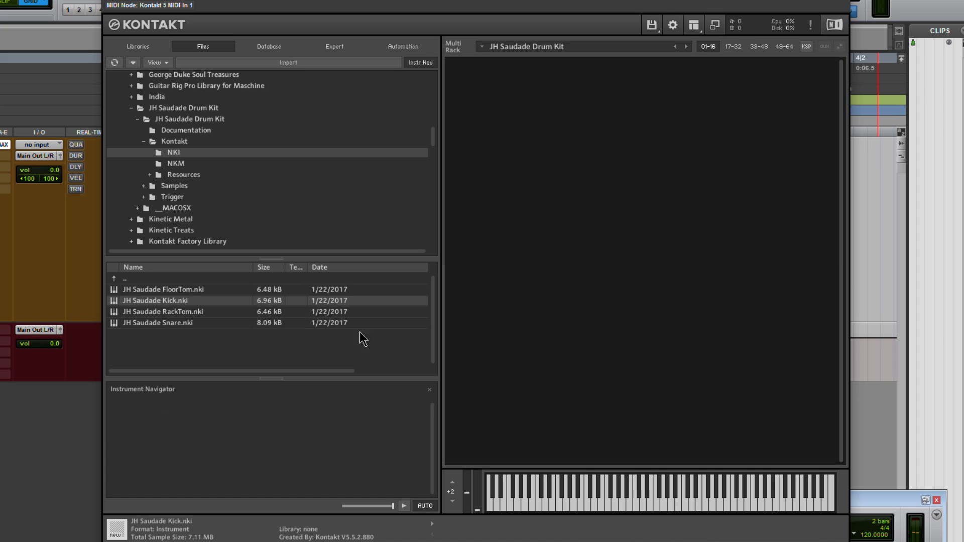
click(175, 163)
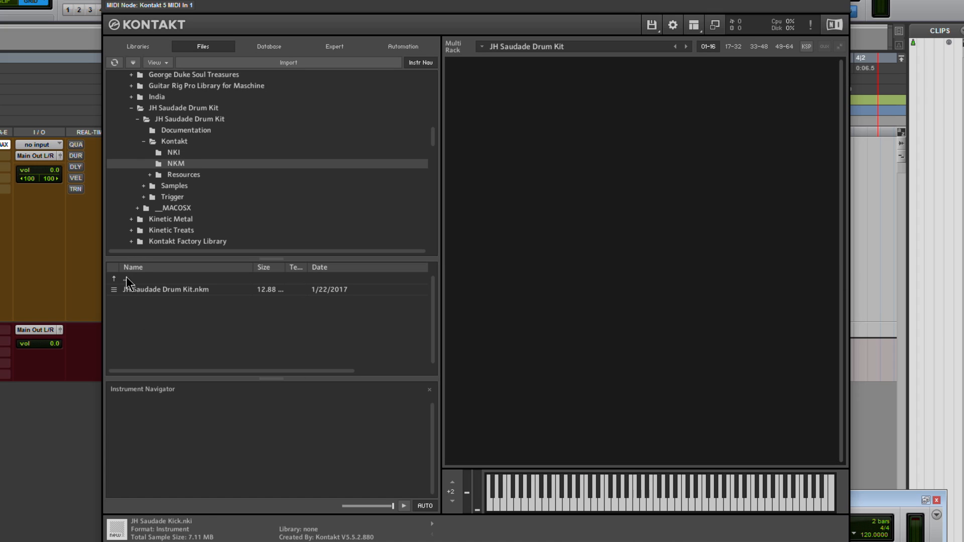
double_click(147, 289)
click(406, 308)
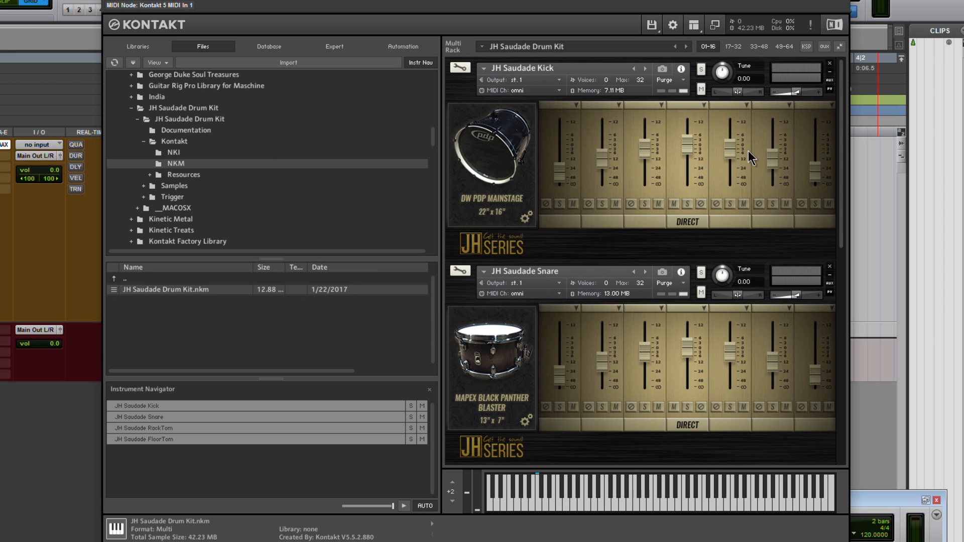
Look over the loaded drum instruments in the rack and check the output choices of the Kick's Direct channel.
click(797, 94)
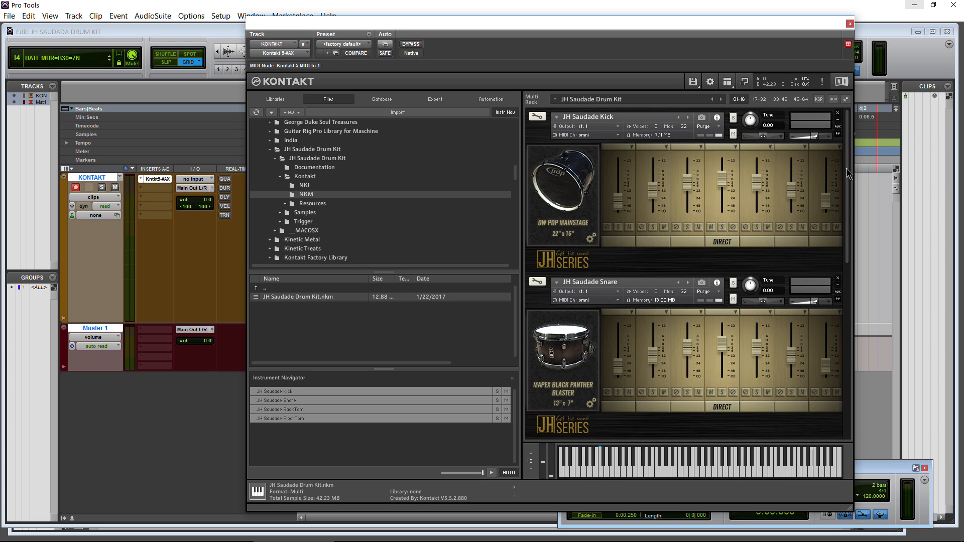
drag(846, 168, 869, 139)
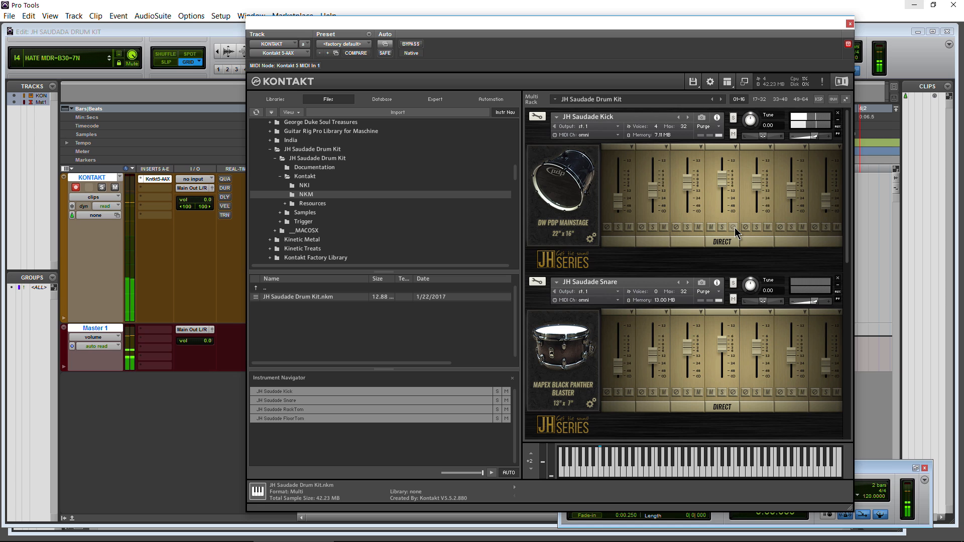
click(737, 147)
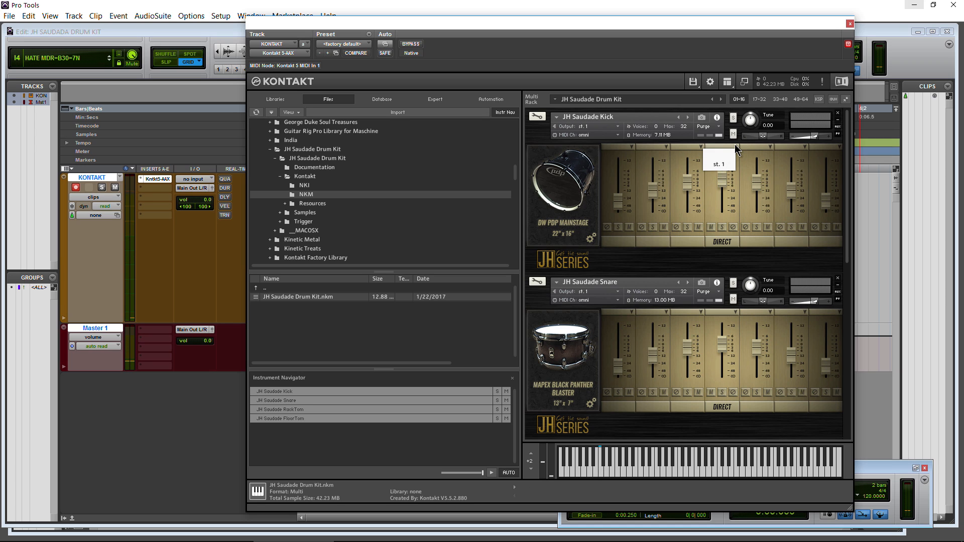
click(736, 211)
Try raising the volume fader of the Kick's Direct channel and bring it back down.
mouse_move(722, 180)
mouse_down()
mouse_move(724, 214)
mouse_move(730, 196)
mouse_move(721, 232)
mouse_move(725, 168)
mouse_move(723, 177)
mouse_up()
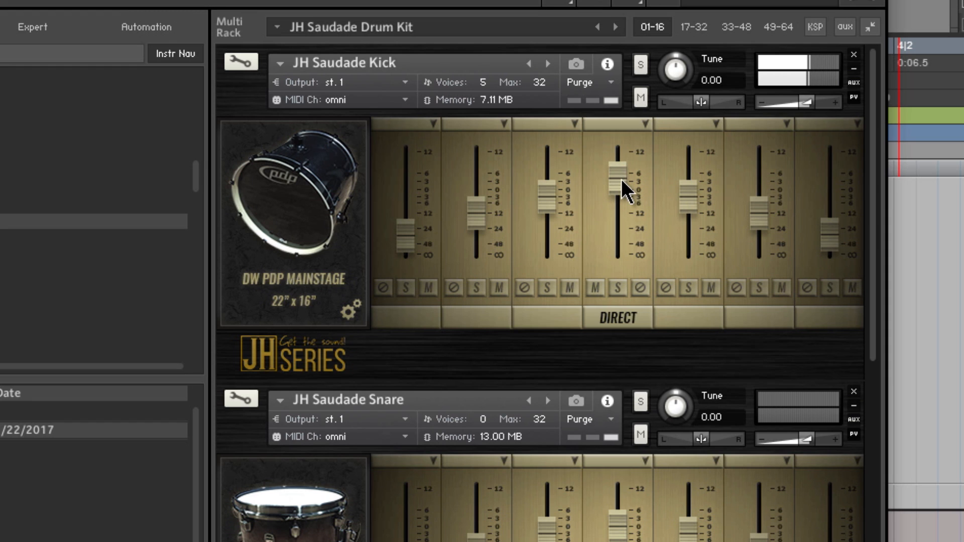
drag(622, 181, 621, 185)
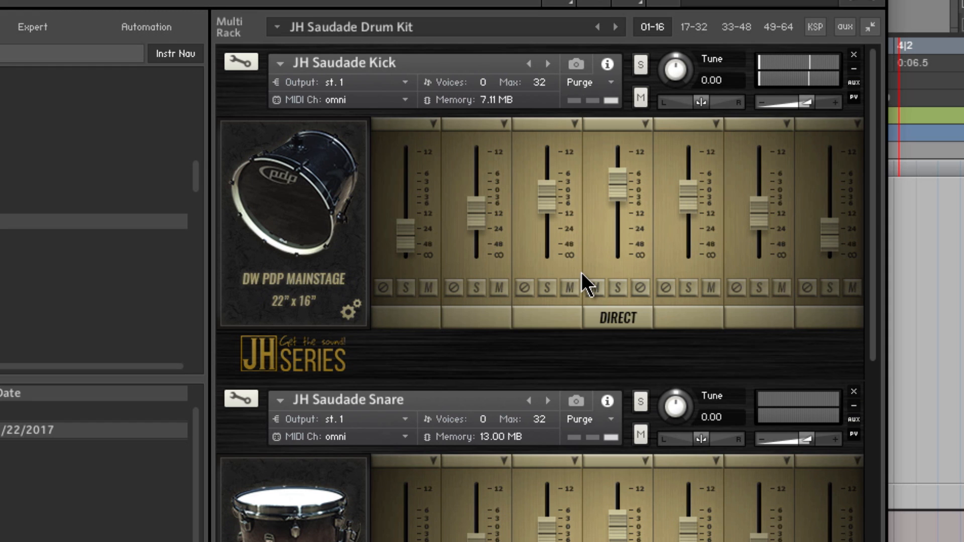
click(350, 311)
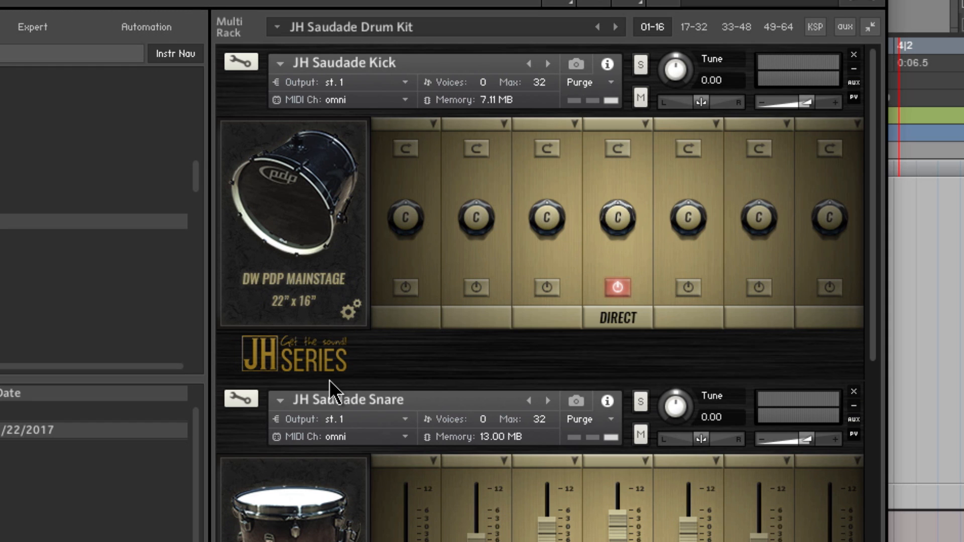
click(618, 289)
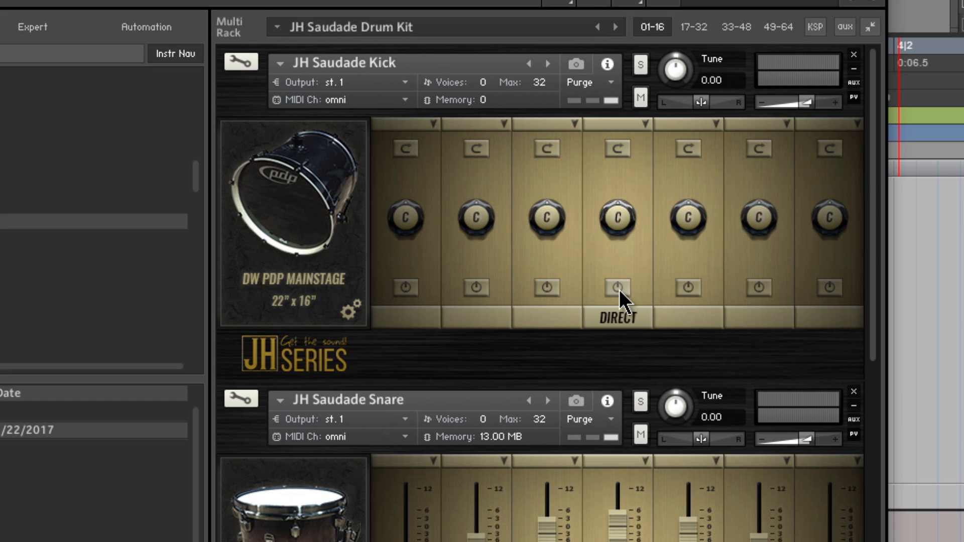
click(619, 292)
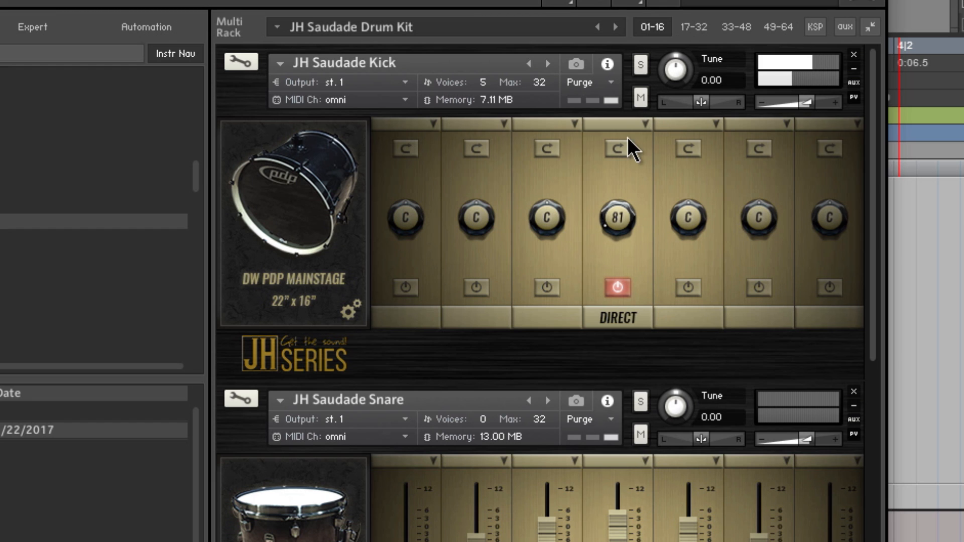
Try panning the Kick's Direct channel off-centre to 81 and reset the pan to centre.
drag(617, 221, 577, 202)
super+click(622, 223)
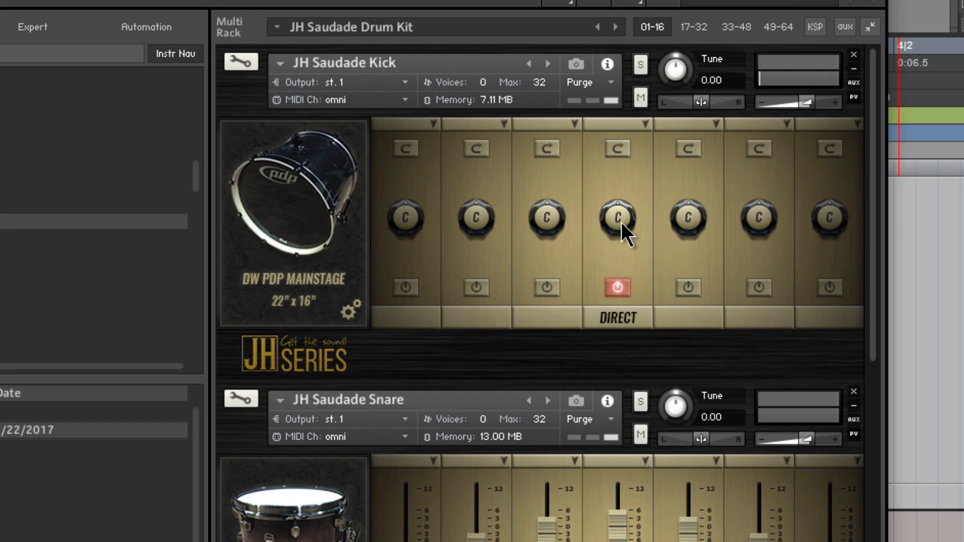
Try the curved-arrow switch above the pan knob of the Kick's Direct channel, toggling it on and back off.
click(613, 150)
click(613, 151)
click(614, 150)
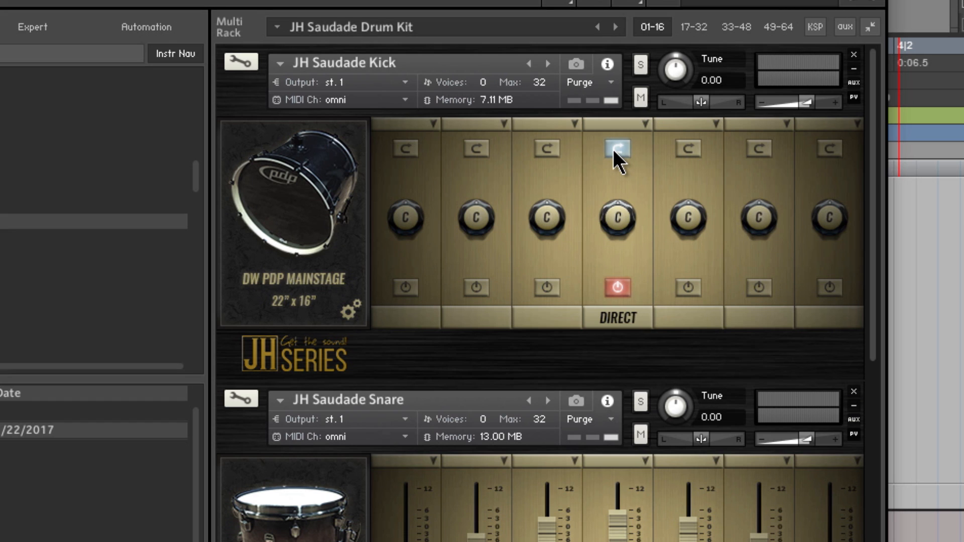
click(614, 151)
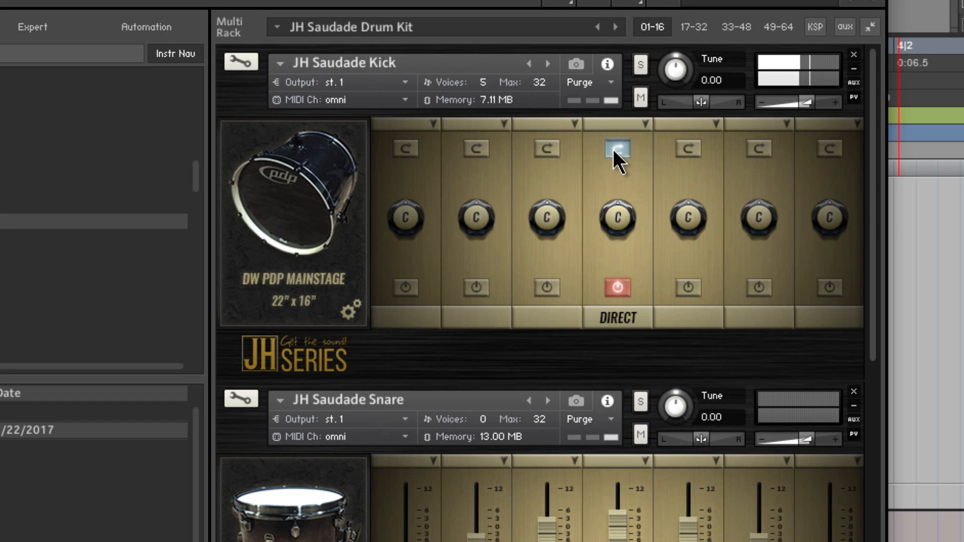
click(613, 151)
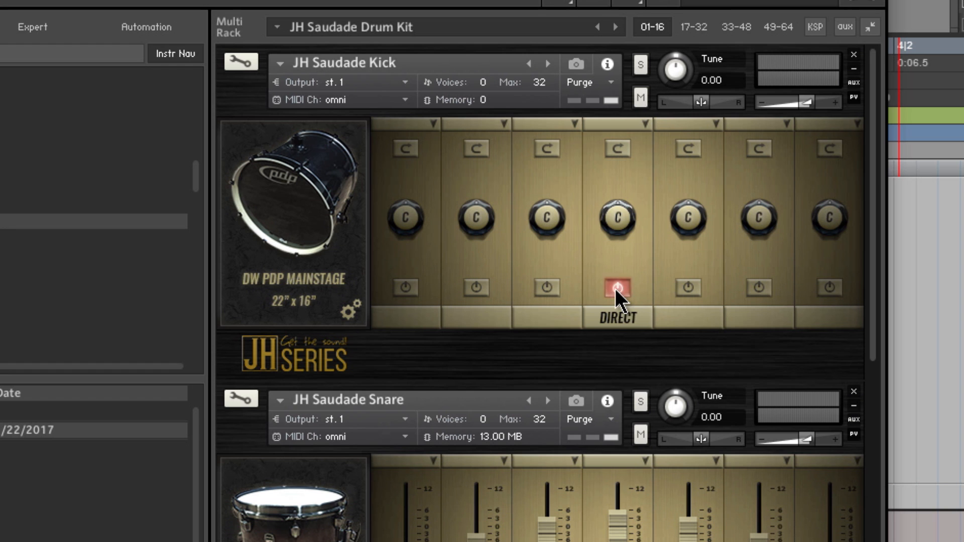
drag(875, 221, 877, 387)
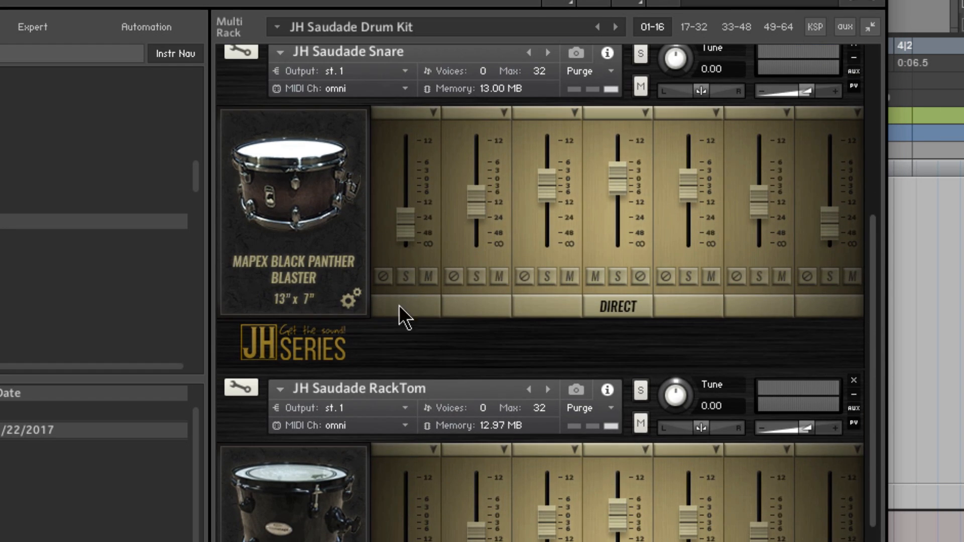
click(350, 299)
click(351, 300)
drag(877, 296, 843, 123)
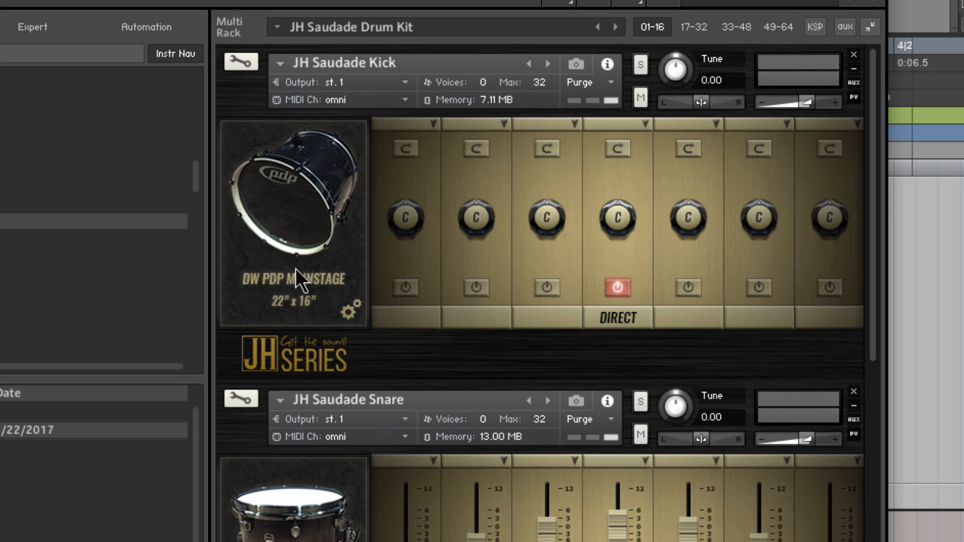
Look over the Snare, RackTom and FloorTom instruments in the rack, and switch the Kick back to its fader page.
drag(874, 201, 839, 377)
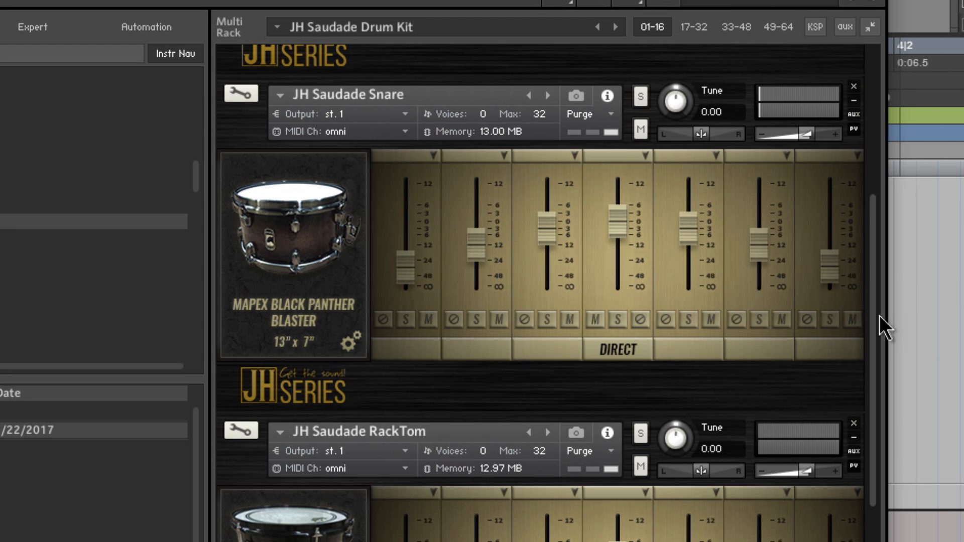
drag(874, 317, 882, 446)
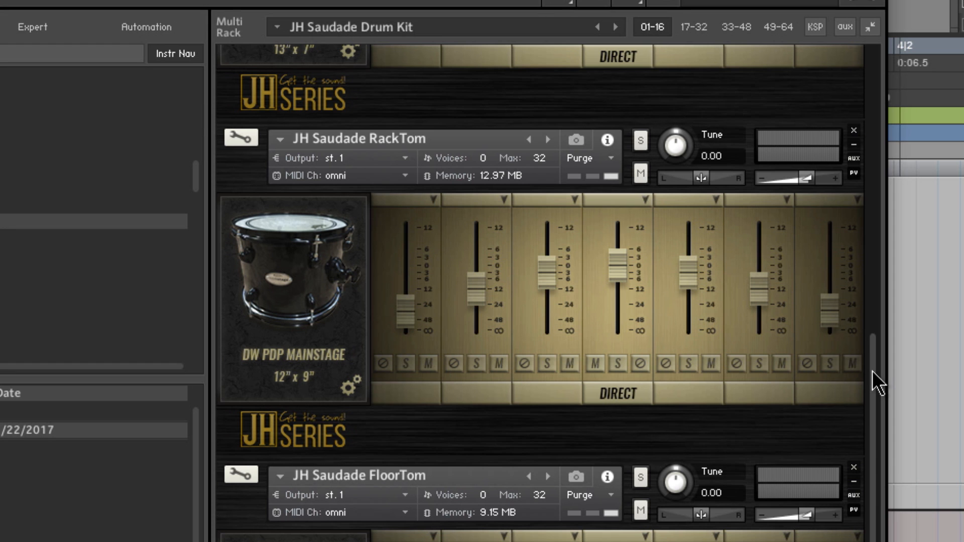
drag(878, 385, 877, 450)
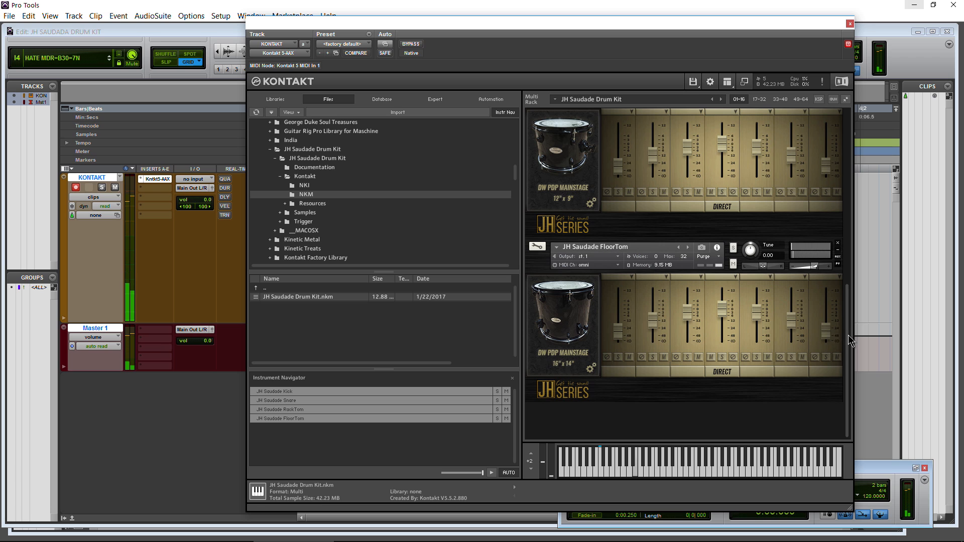
drag(848, 335, 848, 138)
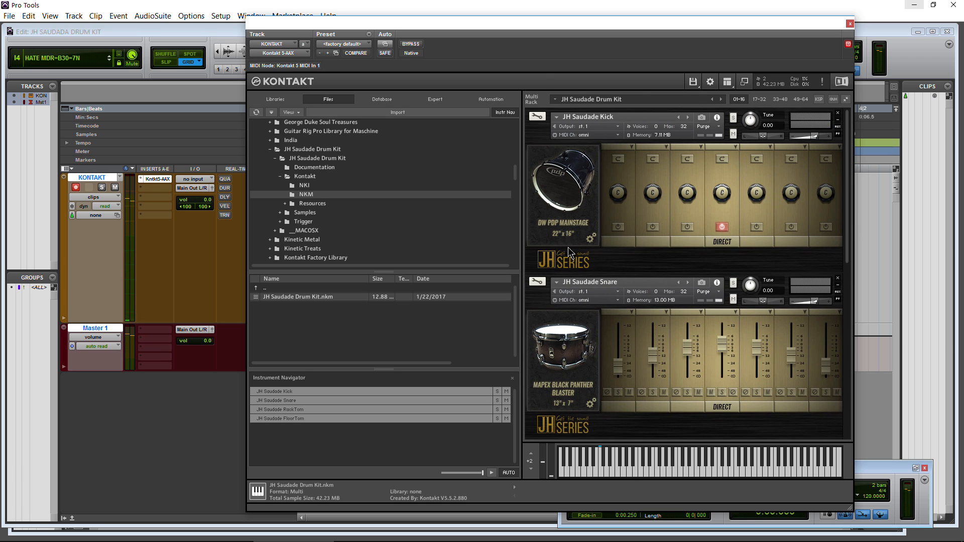
click(590, 239)
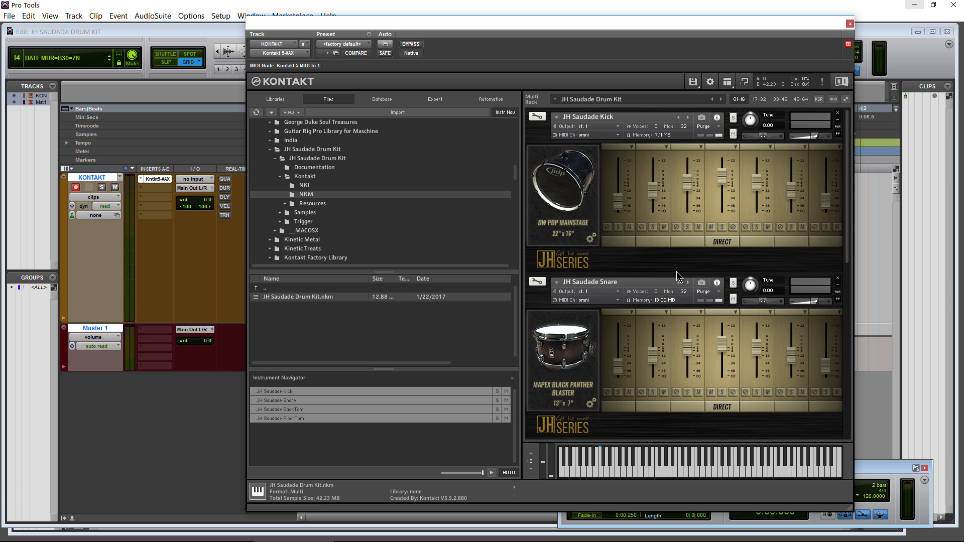
Browse the installed Kontakt libraries from the Factory Library down to the Abbey Road drummer collections.
click(275, 99)
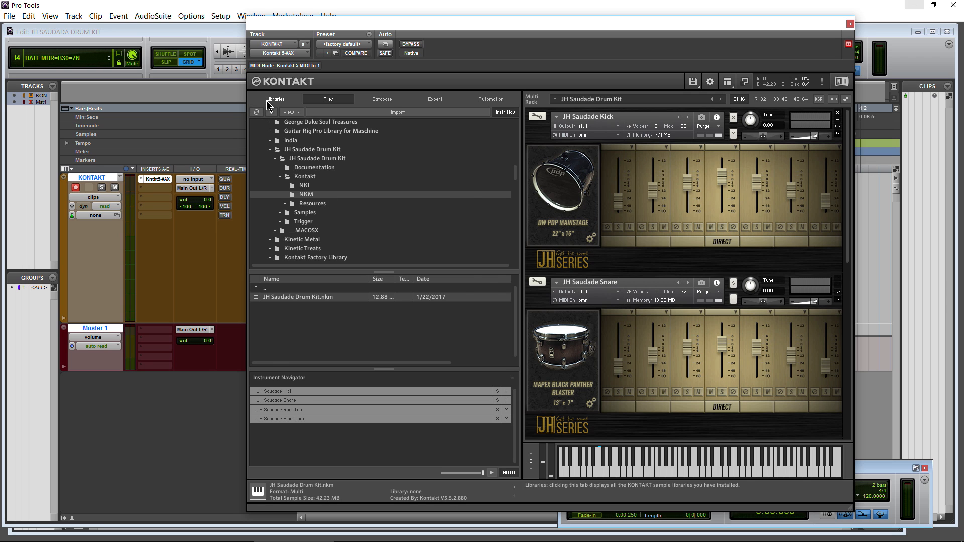
click(400, 163)
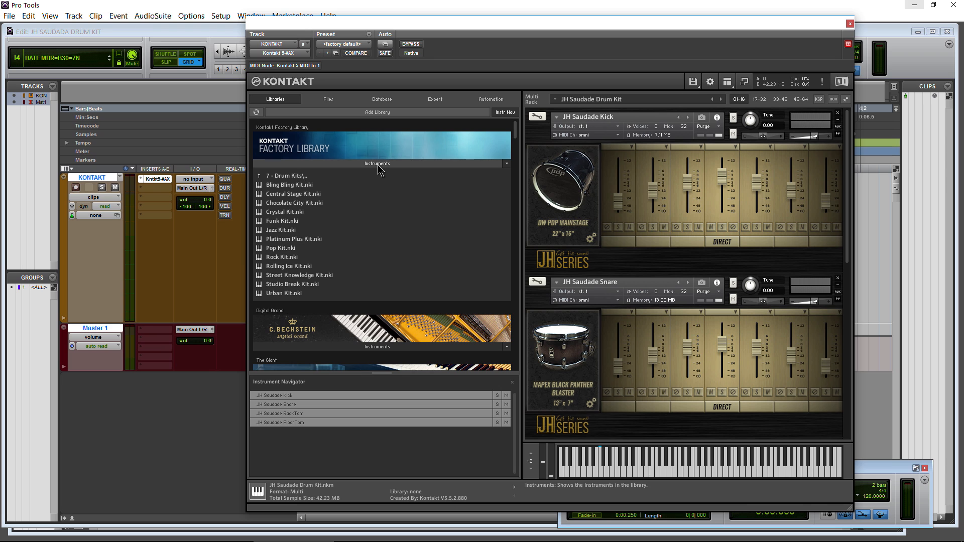
click(378, 165)
drag(515, 140, 511, 285)
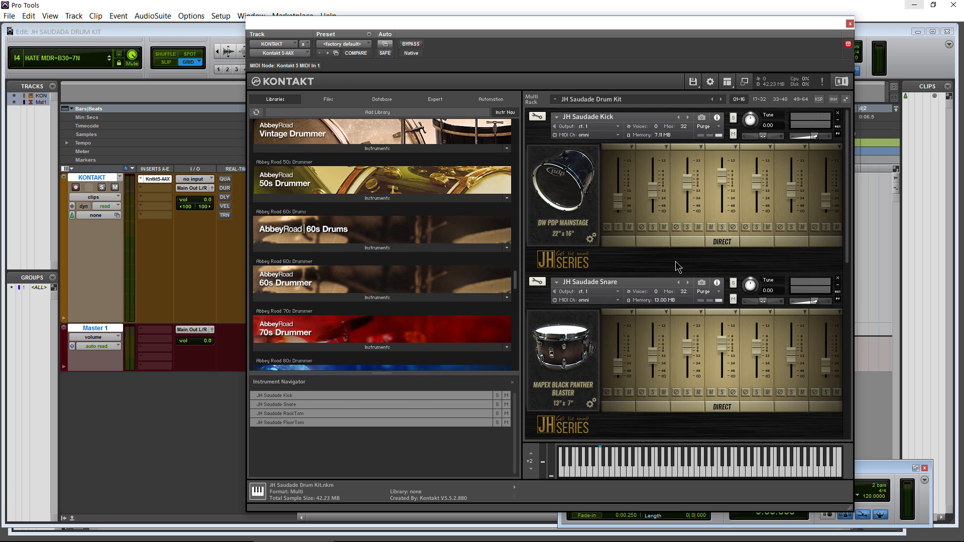
Go through the Kick, Snare, RackTom and FloorTom in the rack while auditioning each drum.
mouse_move(848, 200)
mouse_down()
mouse_move(847, 225)
mouse_move(850, 191)
mouse_up()
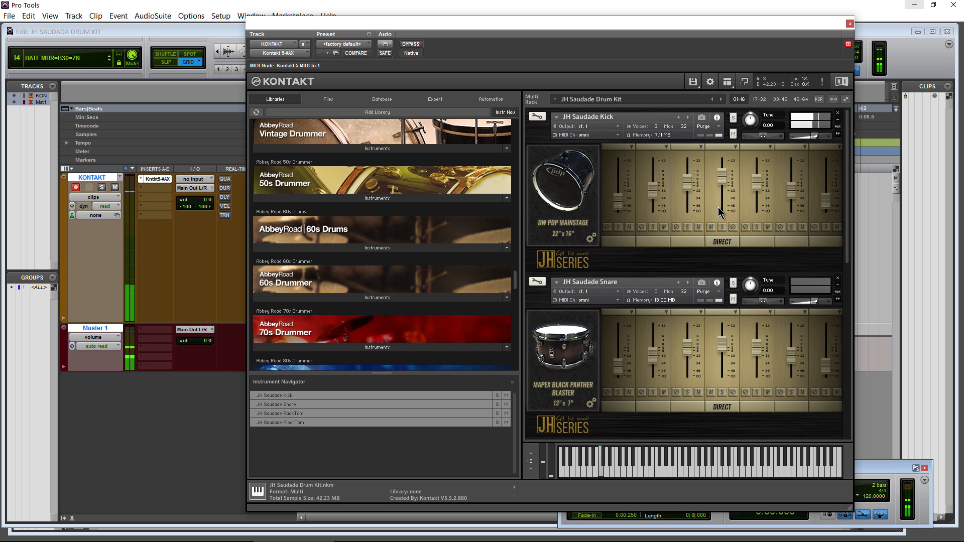
drag(848, 170, 842, 219)
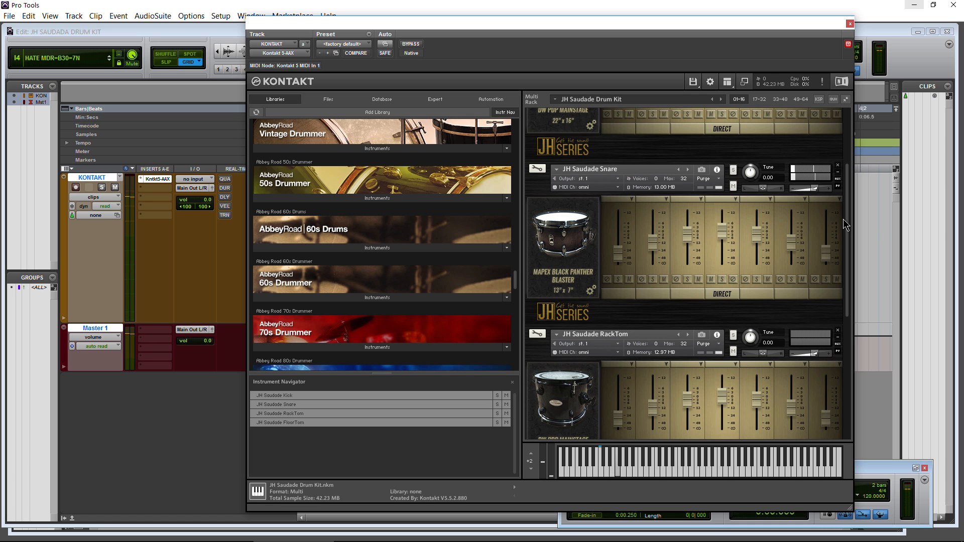
scroll(781, 256, down, 6)
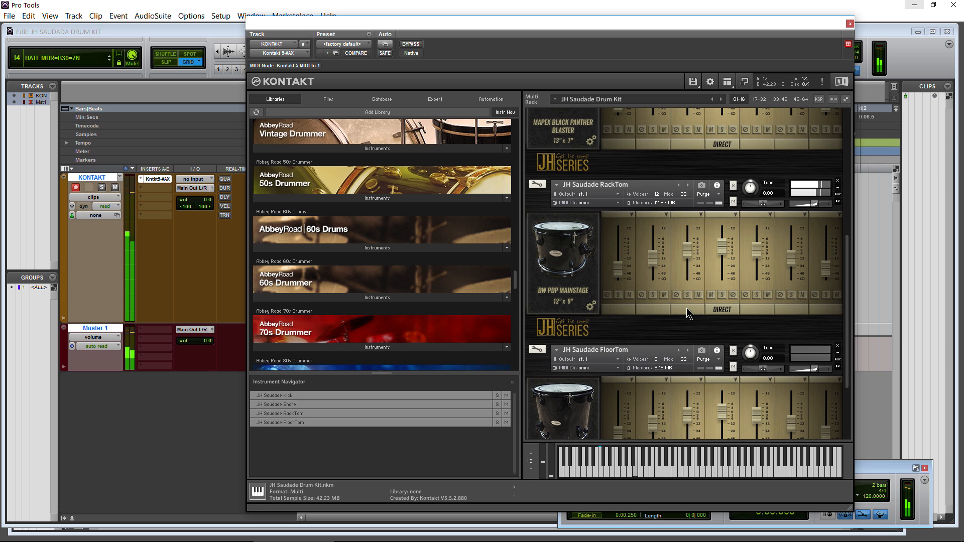
scroll(721, 331, down, 2)
scroll(718, 329, up, 3)
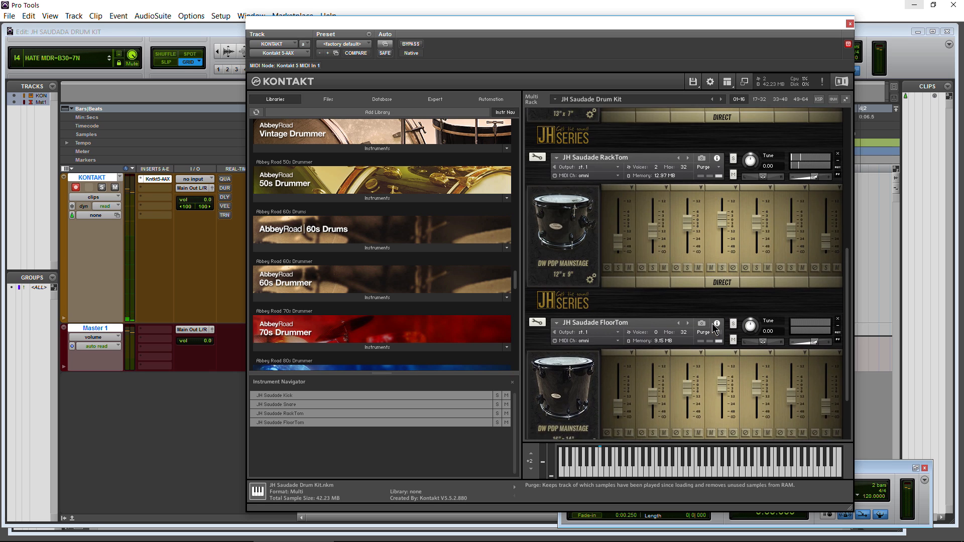
scroll(715, 330, up, 5)
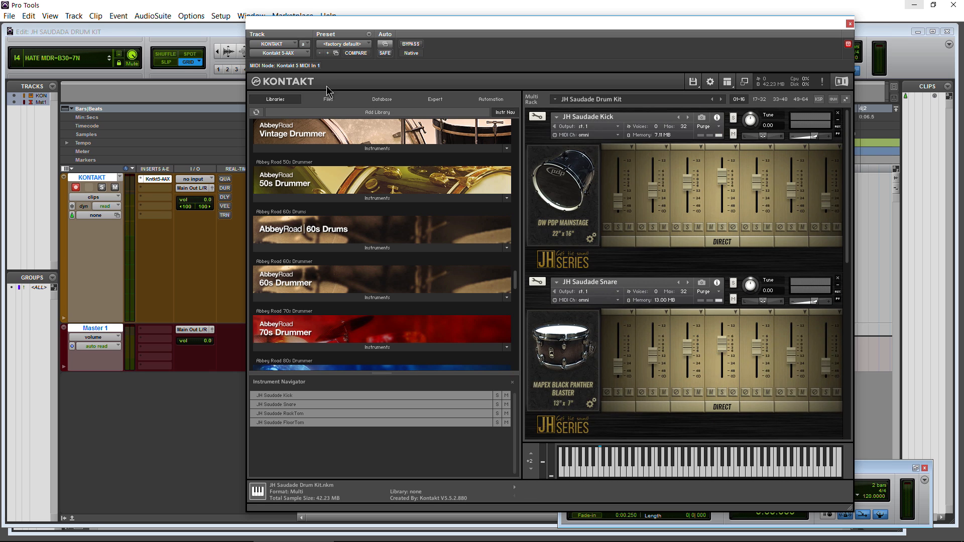
Revisit the kit's NKM file in the file browser, and list the Abbey Road Modern Drummer instruments in the libraries.
click(327, 98)
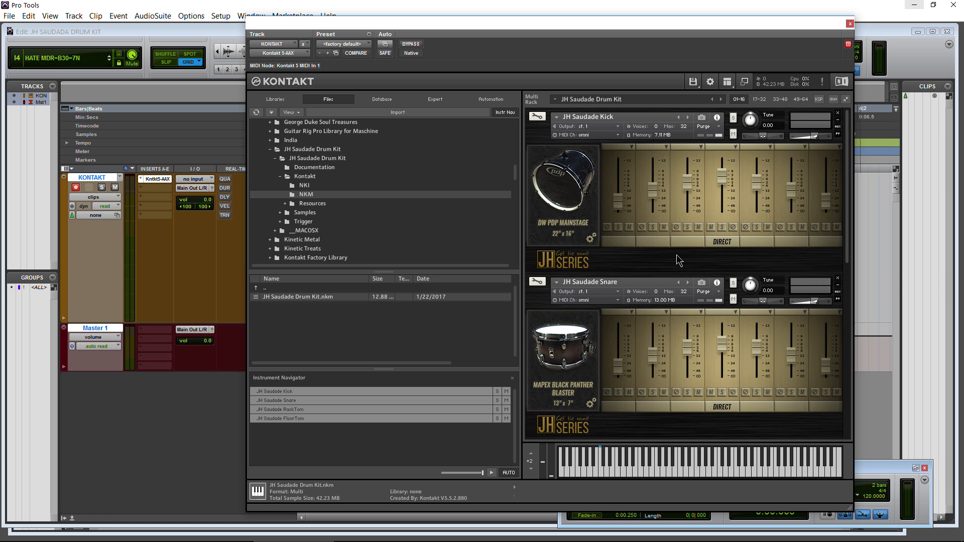
click(279, 102)
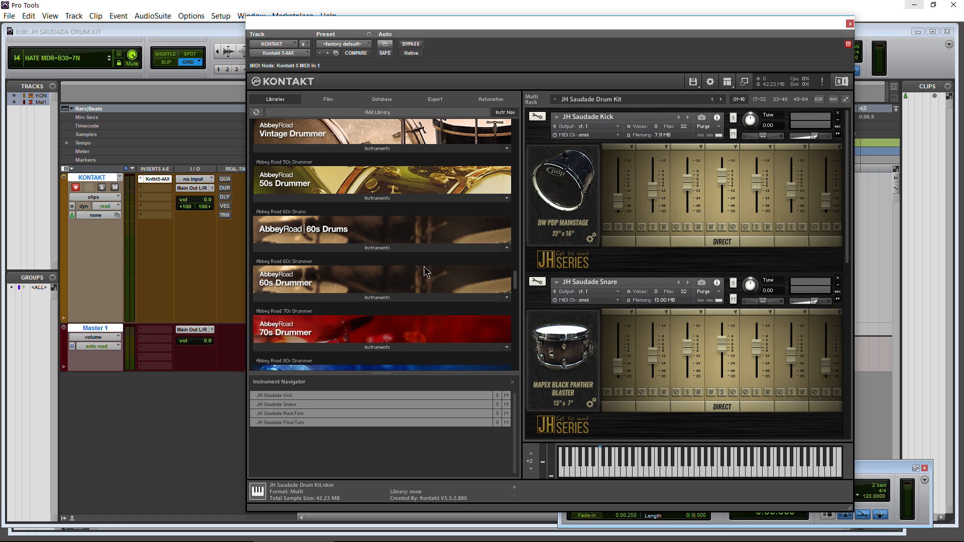
scroll(849, 224, down, 3)
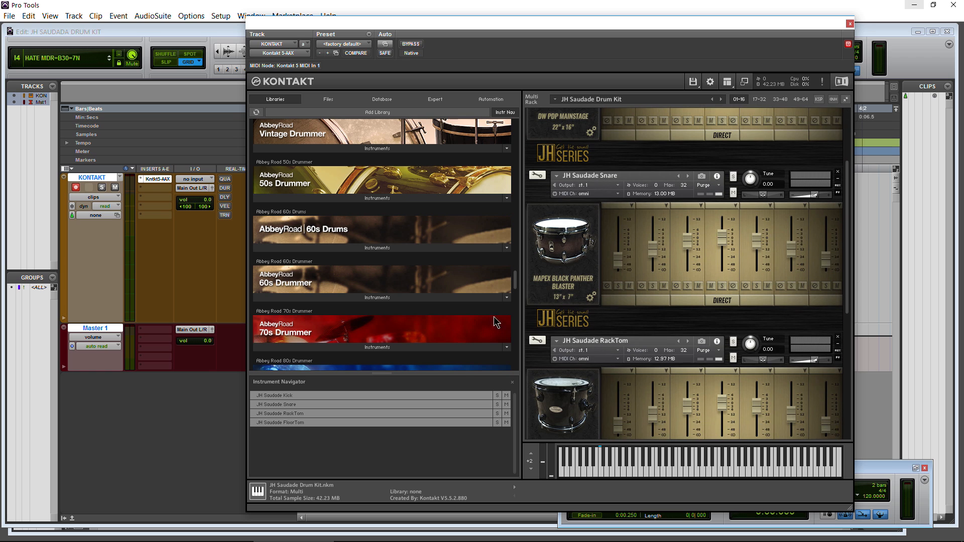
scroll(317, 287, down, 5)
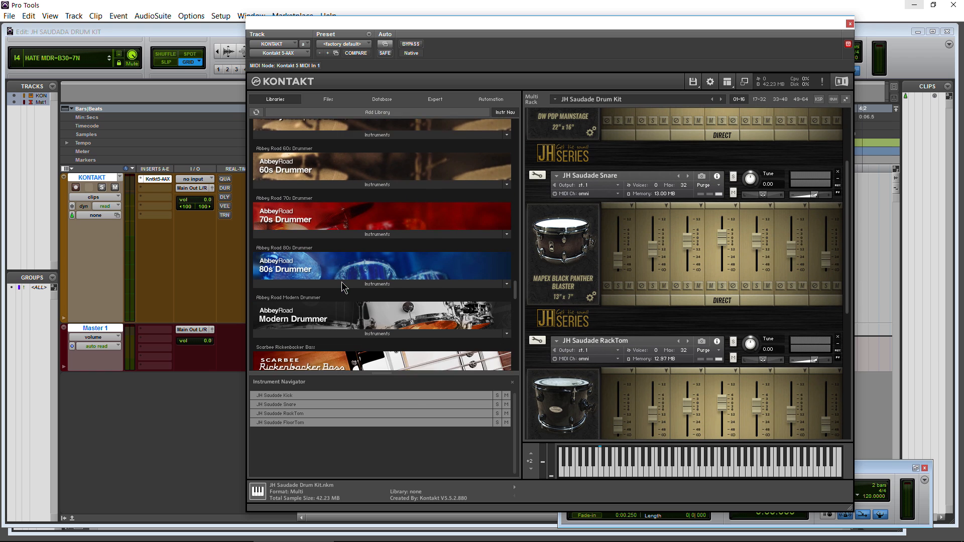
scroll(343, 287, down, 1)
click(376, 281)
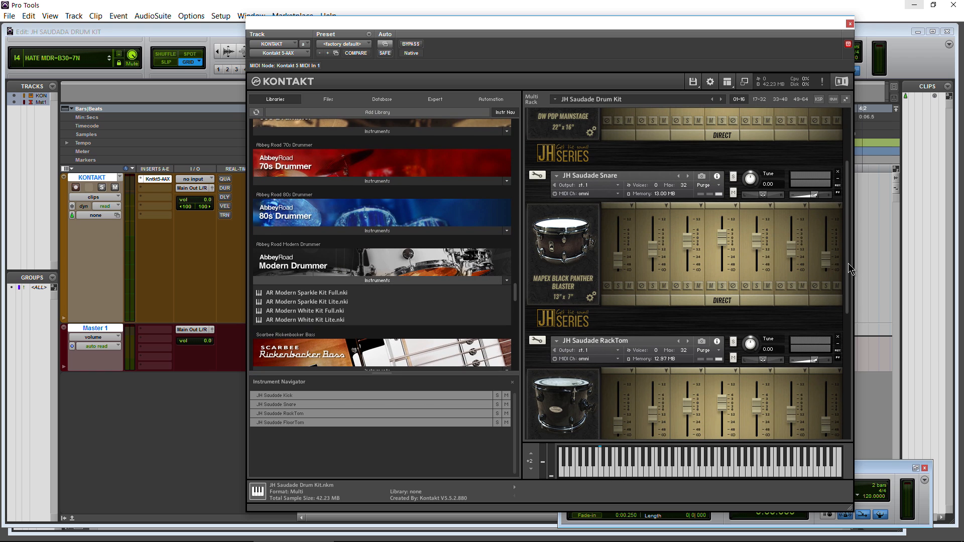
Load AR Modern Sparkle Kit Lite.nki into the rack below the FloorTom.
scroll(851, 297, down, 1)
scroll(850, 296, down, 5)
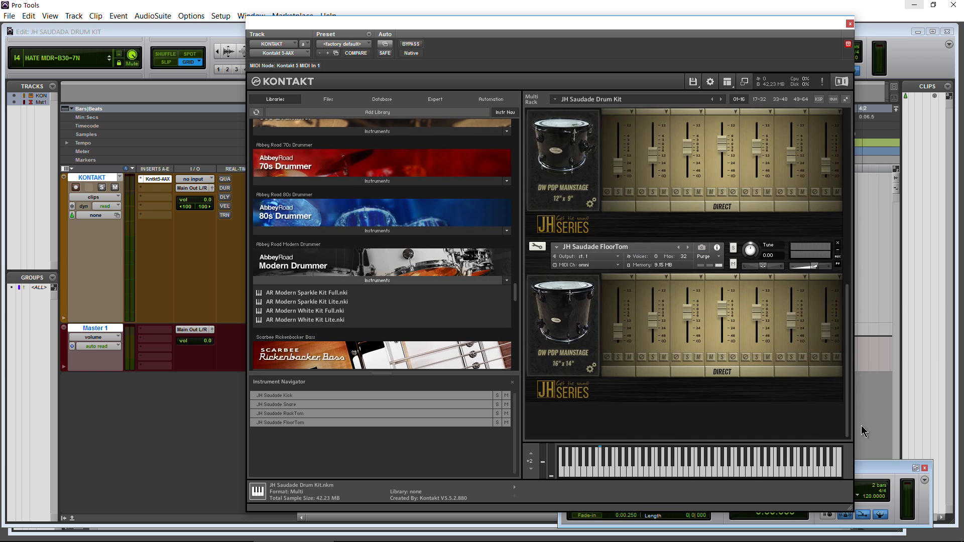
click(303, 302)
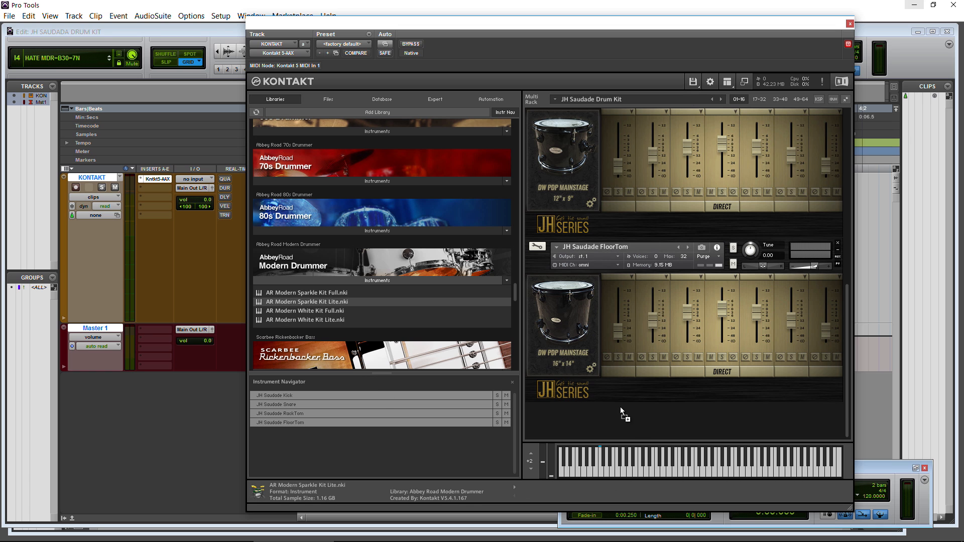
drag(638, 427, 637, 426)
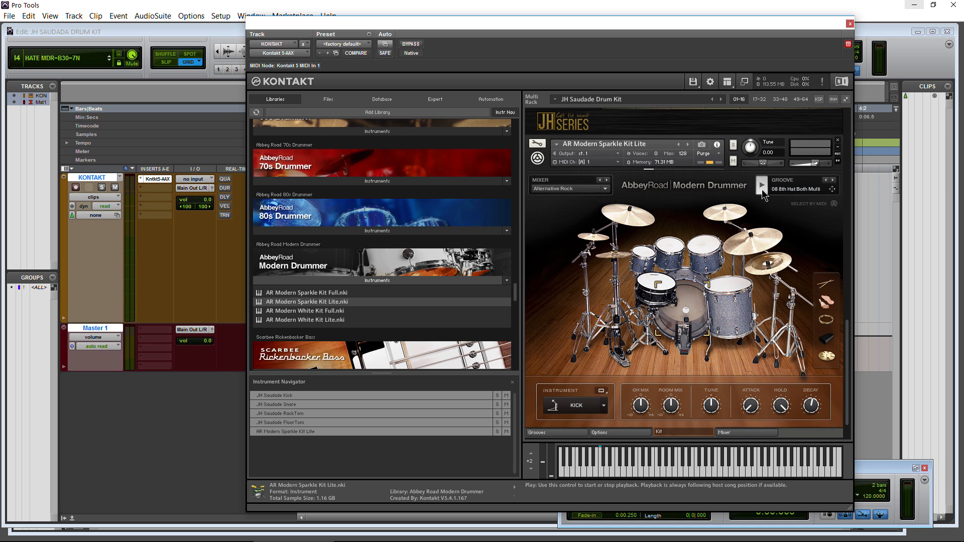
Play the Sparkle Kit's 08 8th Hat Both Multi groove, and remove that kit from the rack without saving.
click(762, 186)
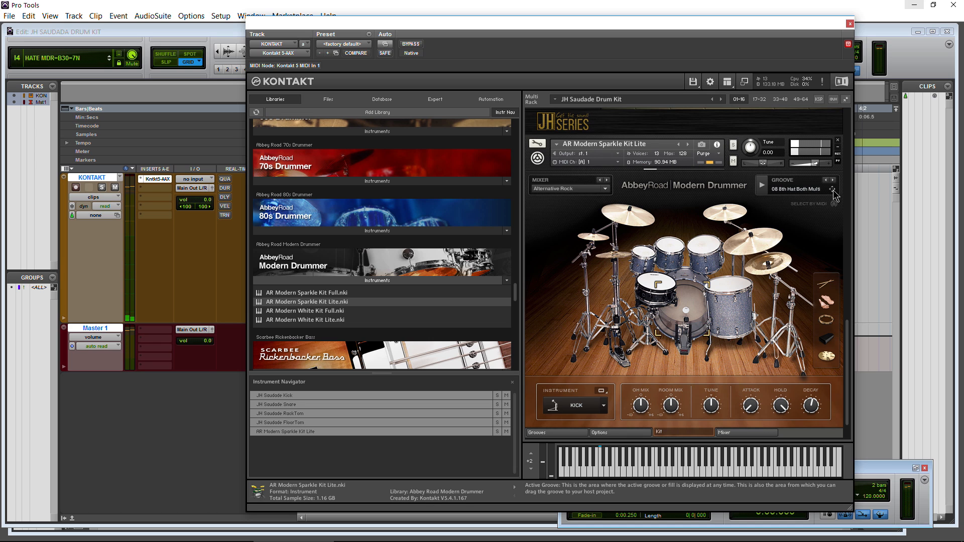
click(838, 141)
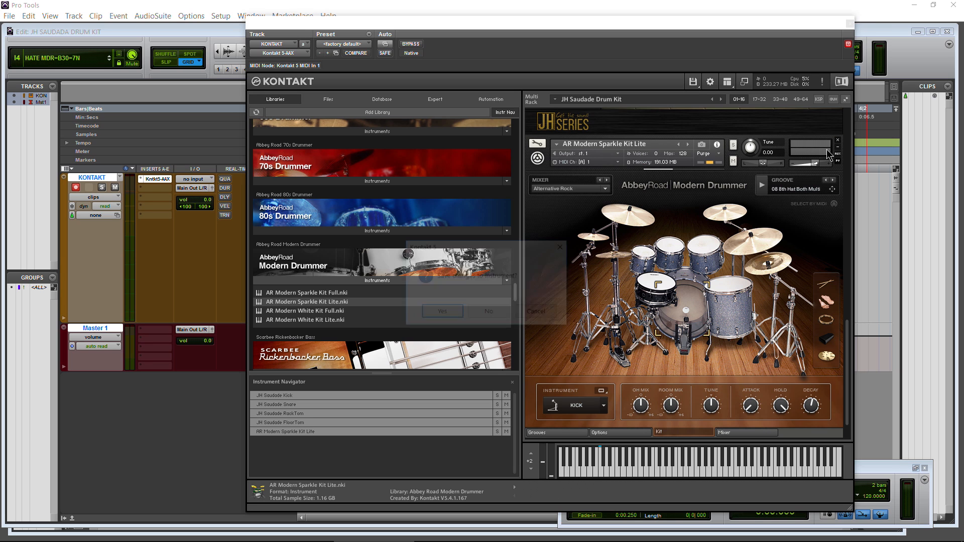
click(488, 311)
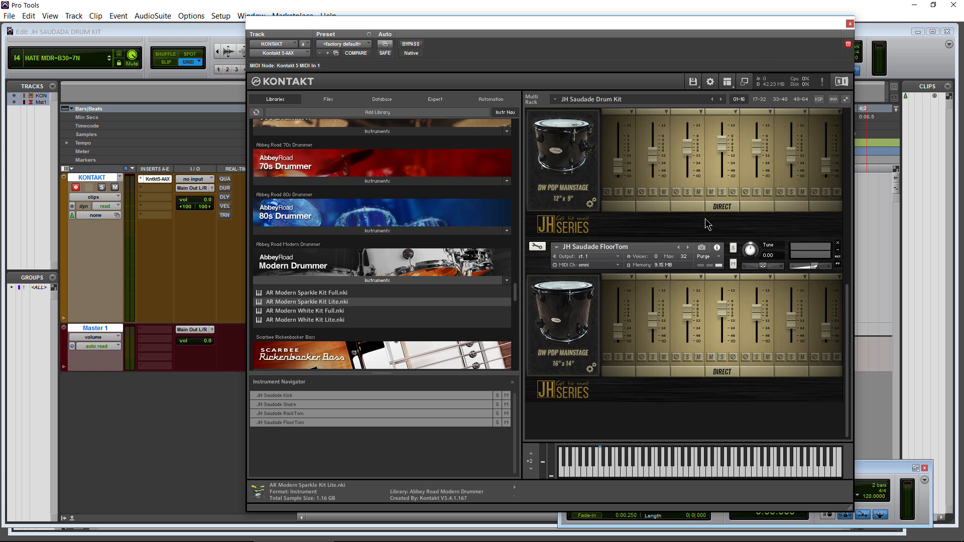
Close the Kontakt plug-in window, and glance at the Saudade Drum Kit web page in Chrome before returning to Pro Tools.
click(850, 23)
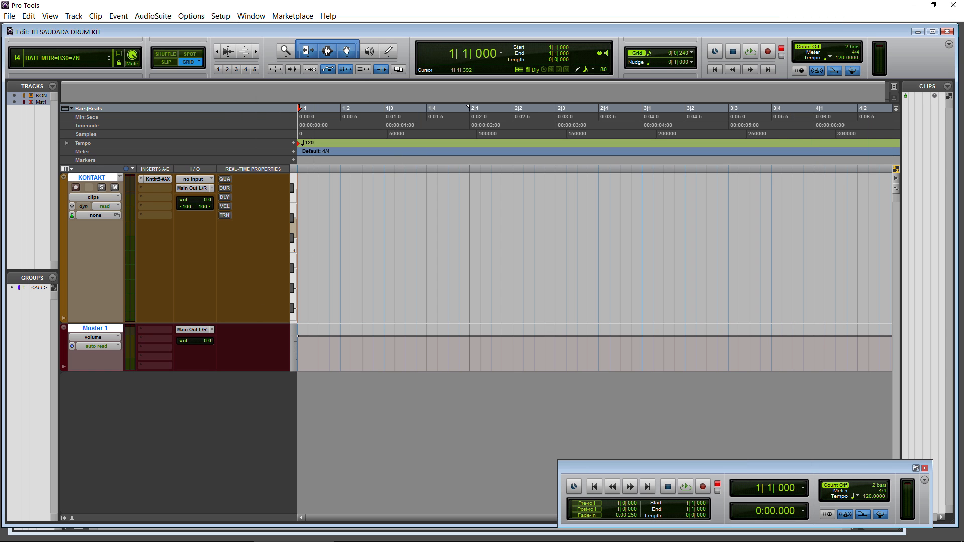
click(120, 535)
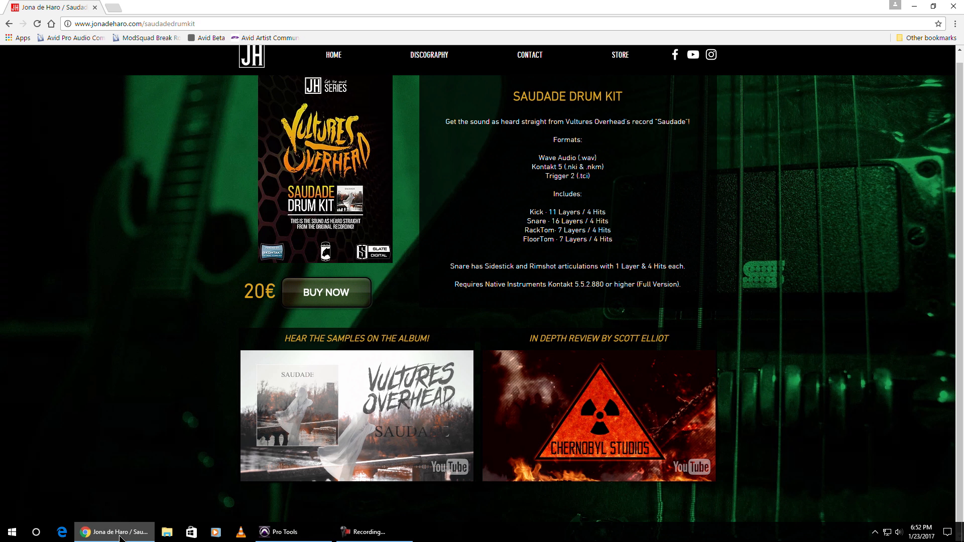
click(281, 532)
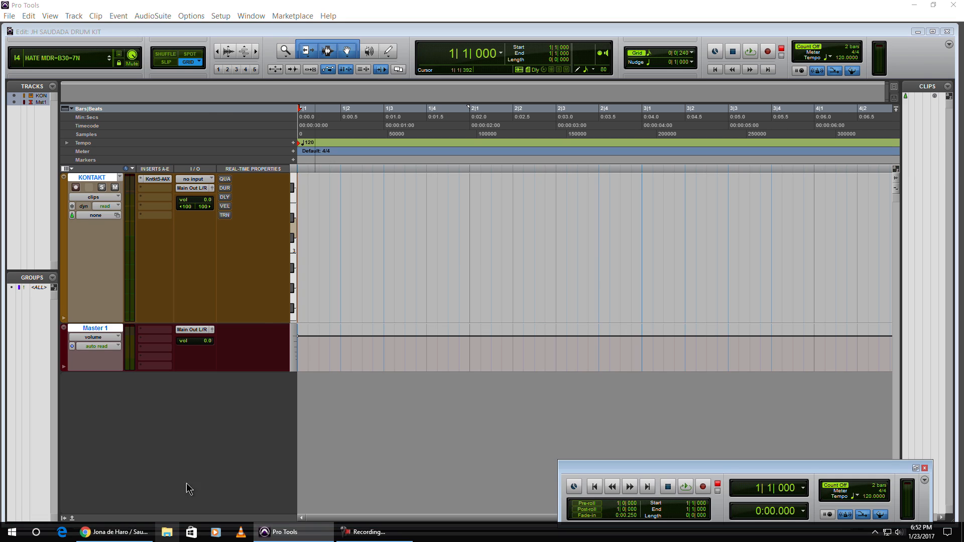
Switch to File Explorer and open the Native Instruments folder on the Libraries (E:) drive.
click(166, 532)
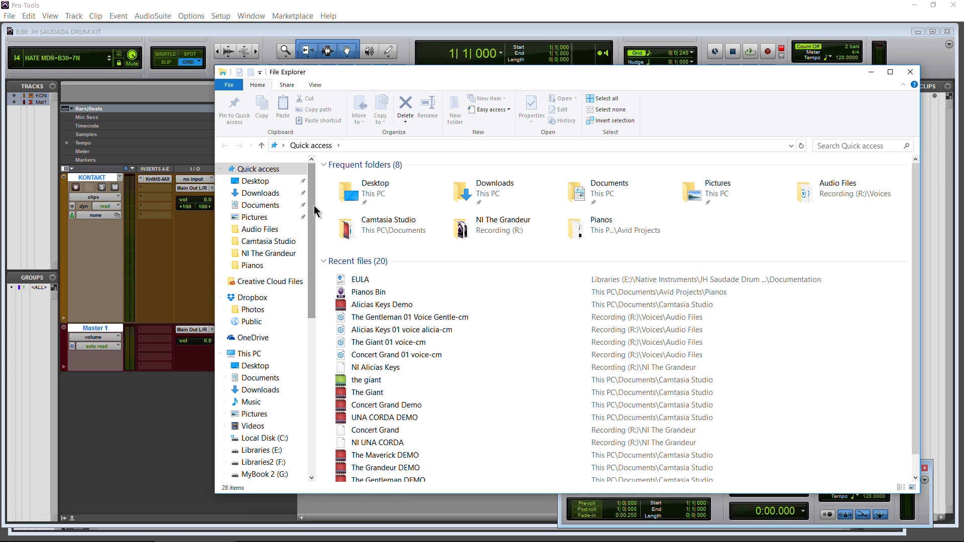
scroll(312, 209, down, 3)
click(261, 345)
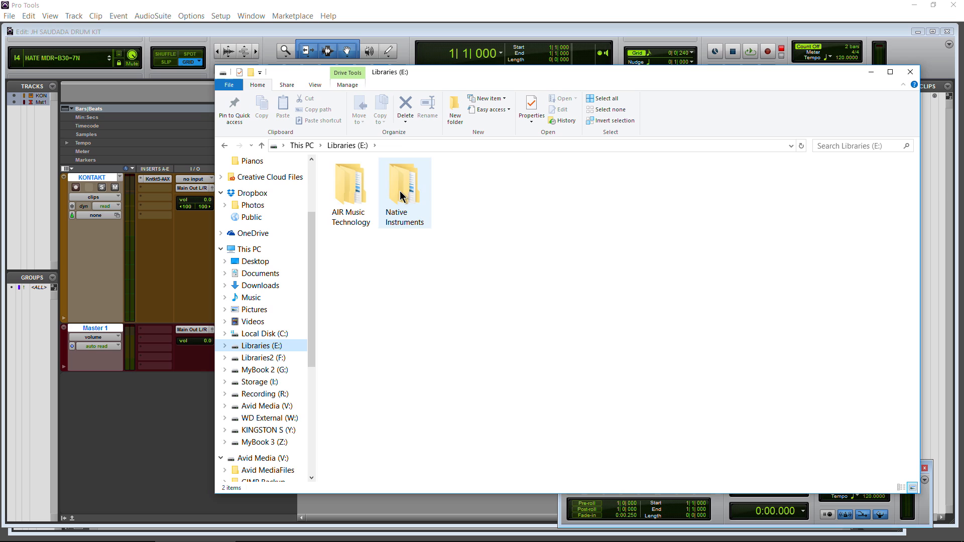
double_click(399, 191)
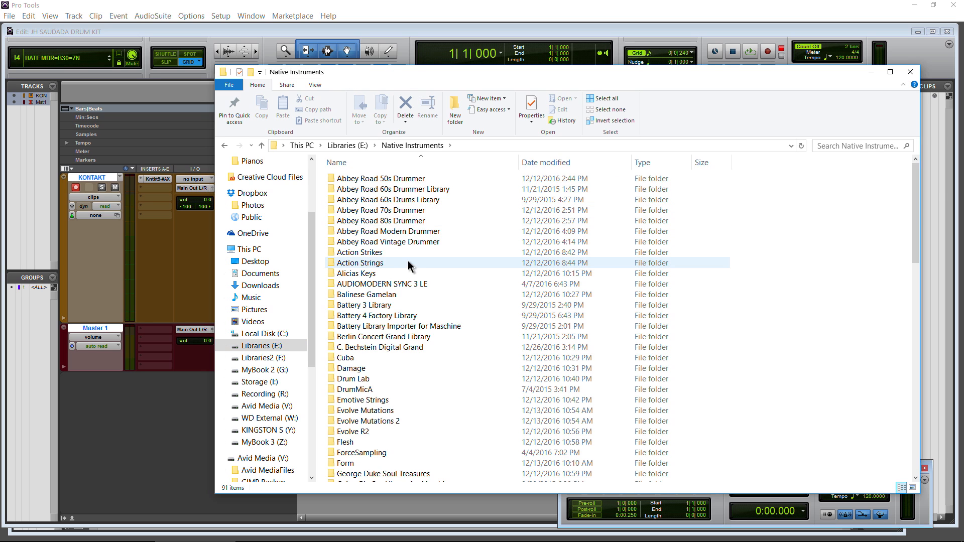
Open Abbey Road Modern Drummer's MIDI Files, White Kit, 04 Nu Metal, 09 Def 101BPM folder, and move the window to uncover the KONTAKT track.
double_click(418, 232)
double_click(377, 200)
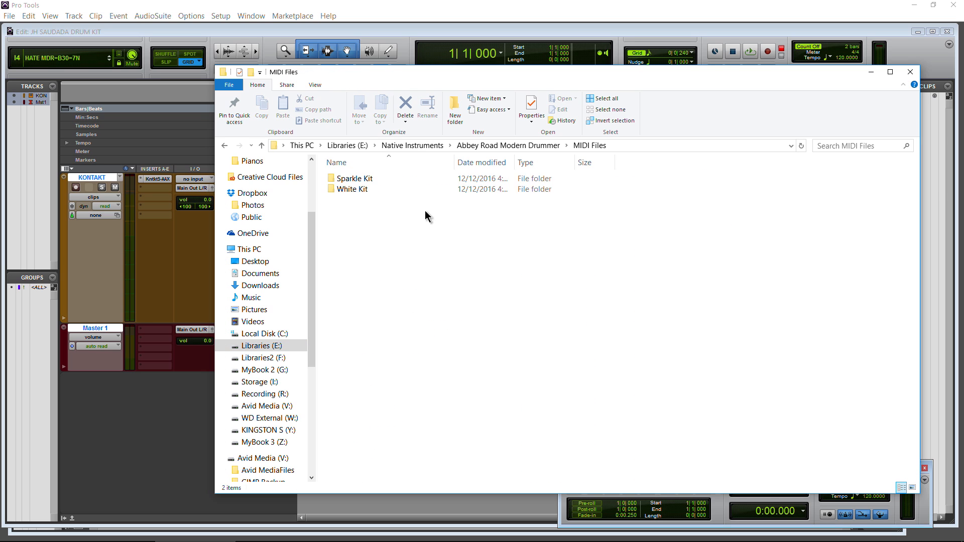
click(364, 188)
double_click(365, 189)
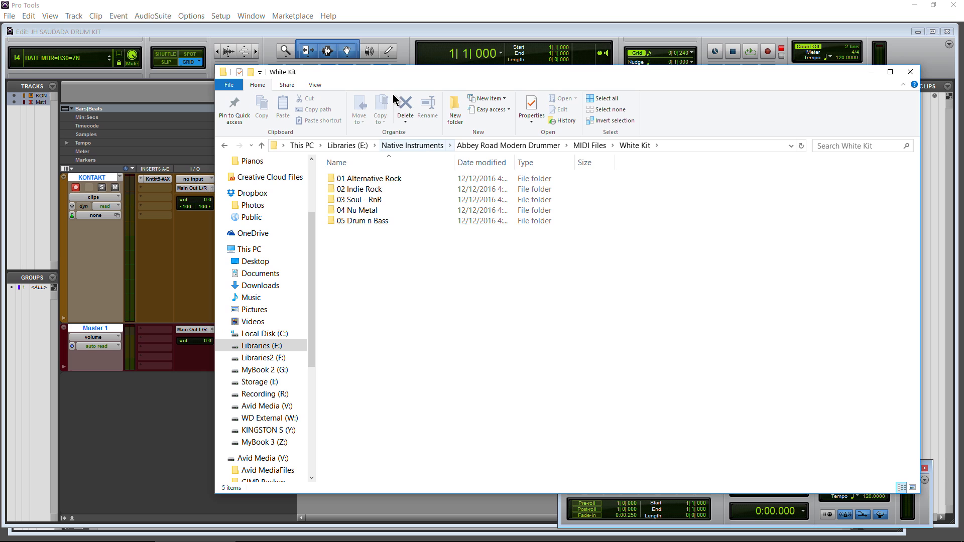
drag(393, 76, 552, 67)
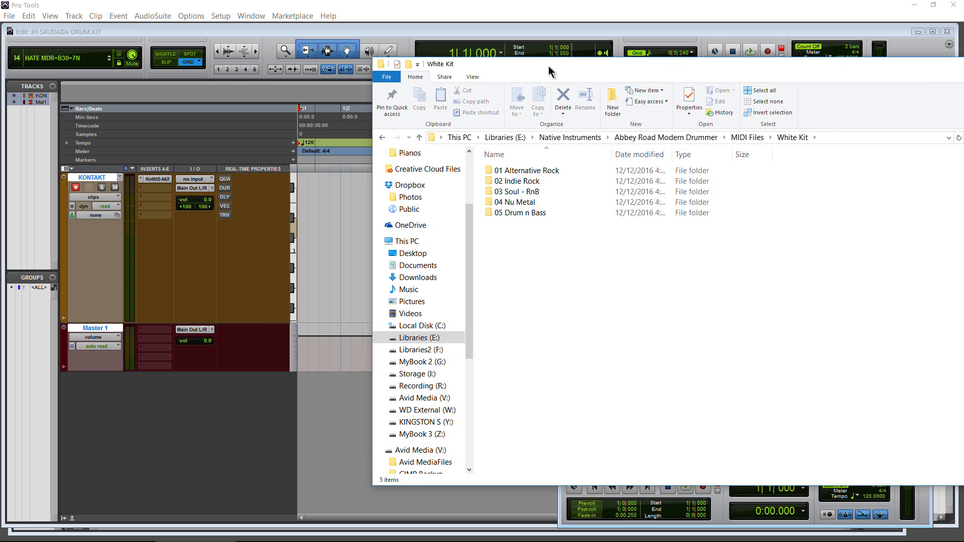
double_click(540, 204)
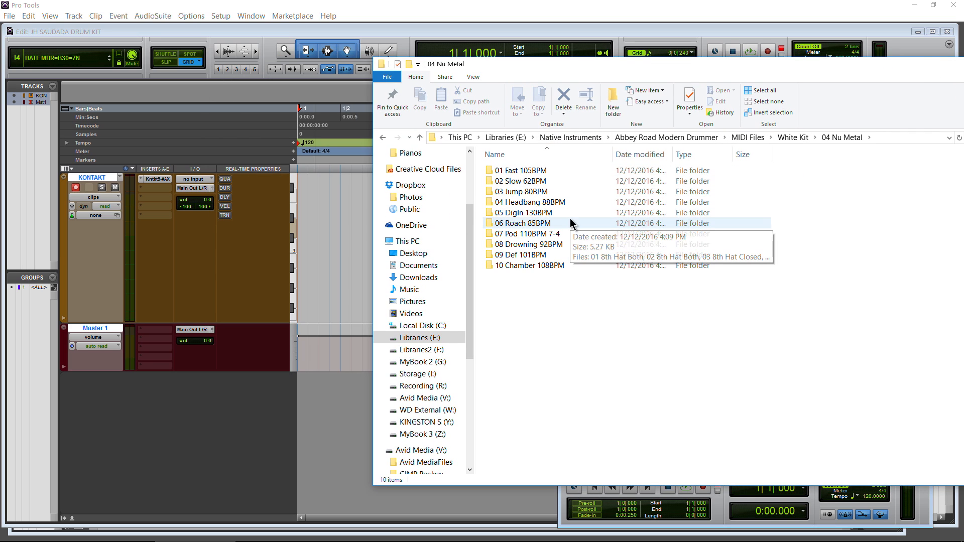
click(542, 255)
double_click(543, 255)
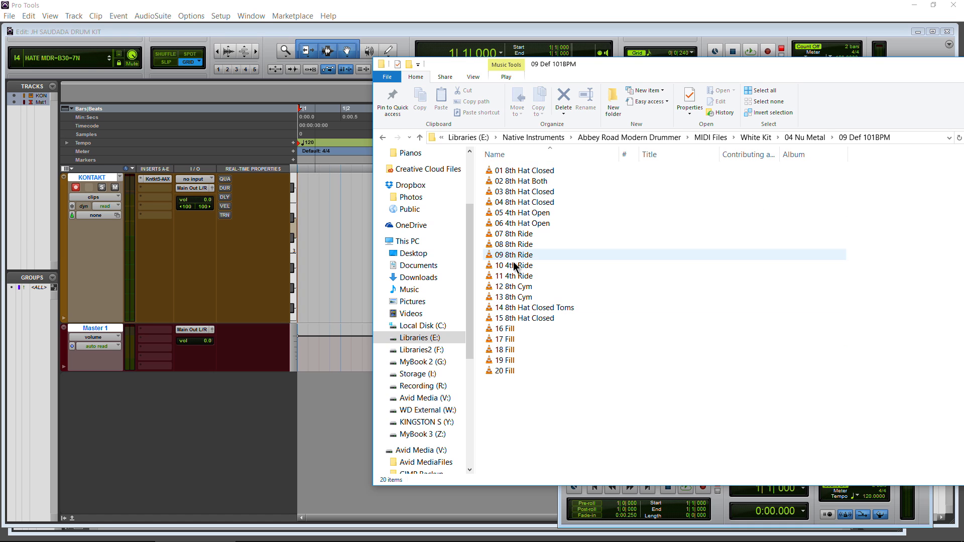
Audition the 14 8th Hat Closed Toms groove at the start of the KONTAKT track in Pro Tools, and undo its import.
click(527, 203)
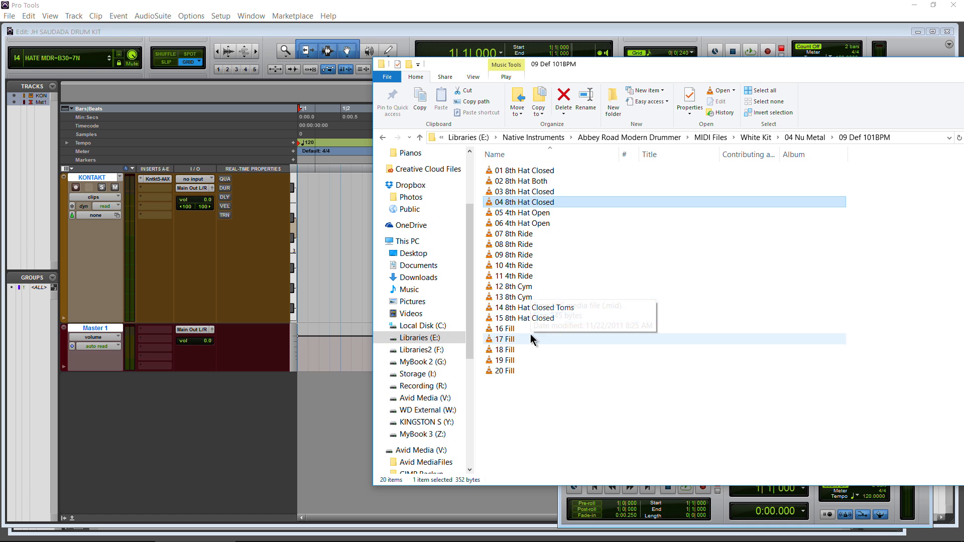
click(552, 309)
drag(572, 310, 316, 256)
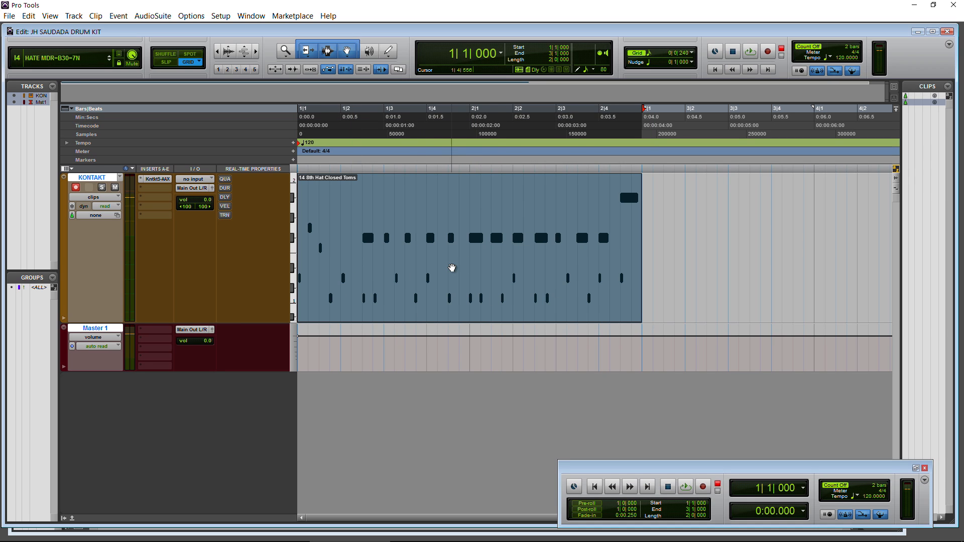
key(space)
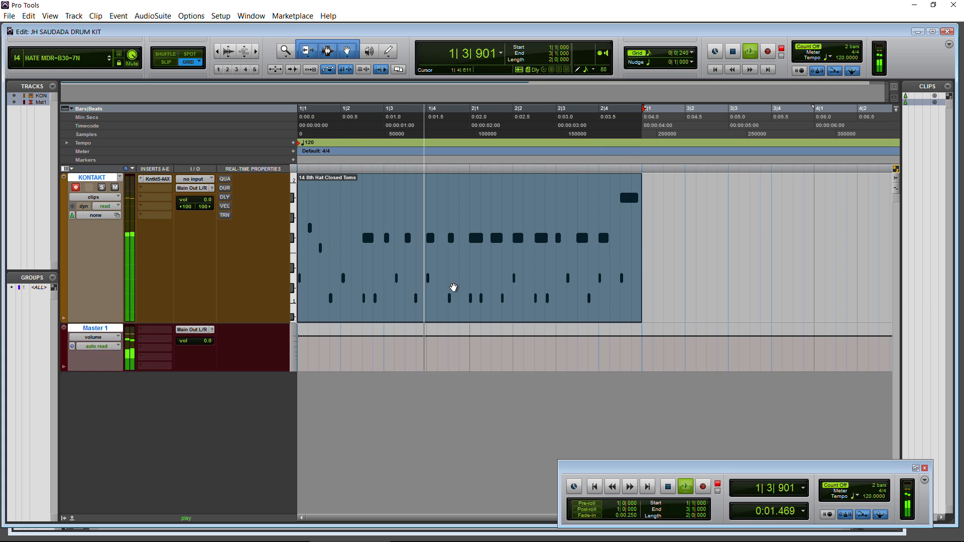
key(space)
key(Return)
key(ctrl+z)
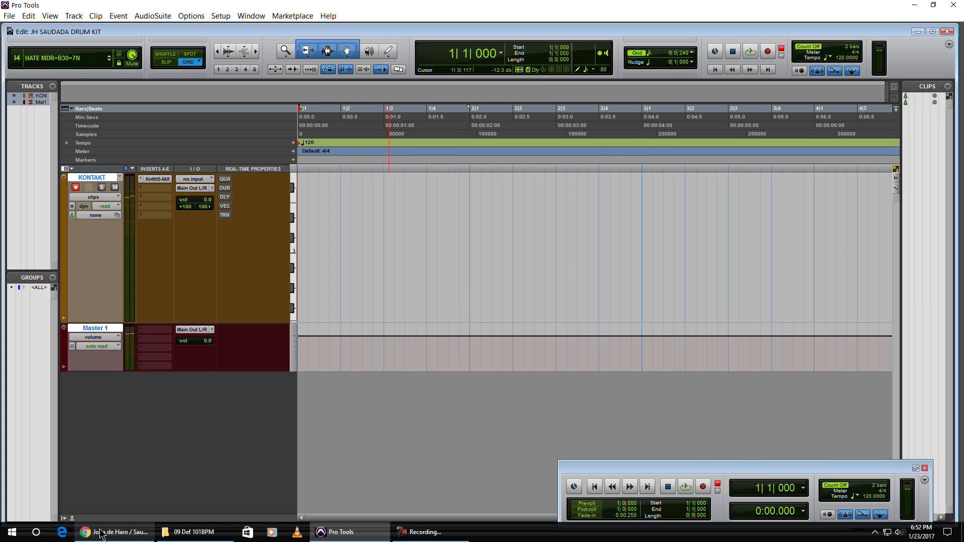
Place the 05 4th Hat Open groove from 09 Def 101BPM at the start of the KONTAKT track and play it.
click(168, 536)
click(510, 212)
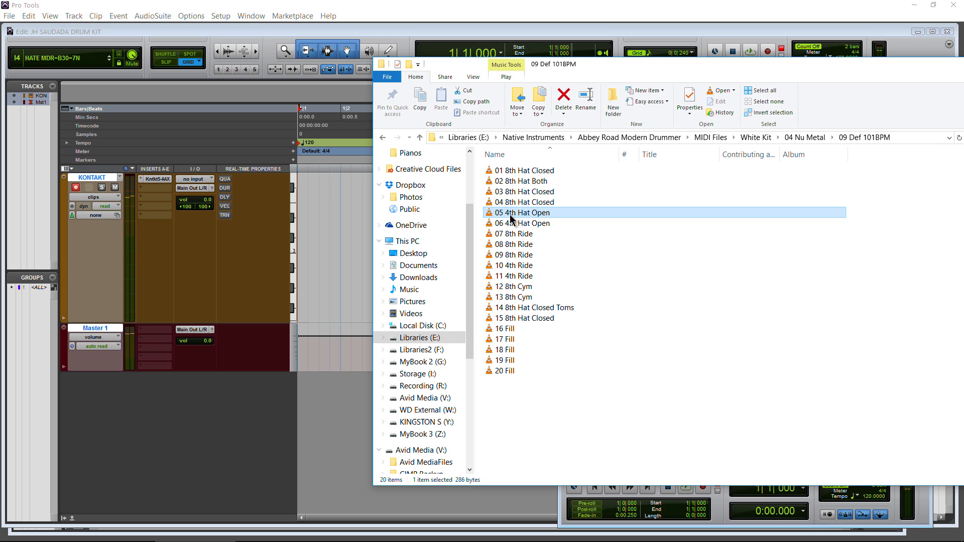
drag(538, 212, 319, 301)
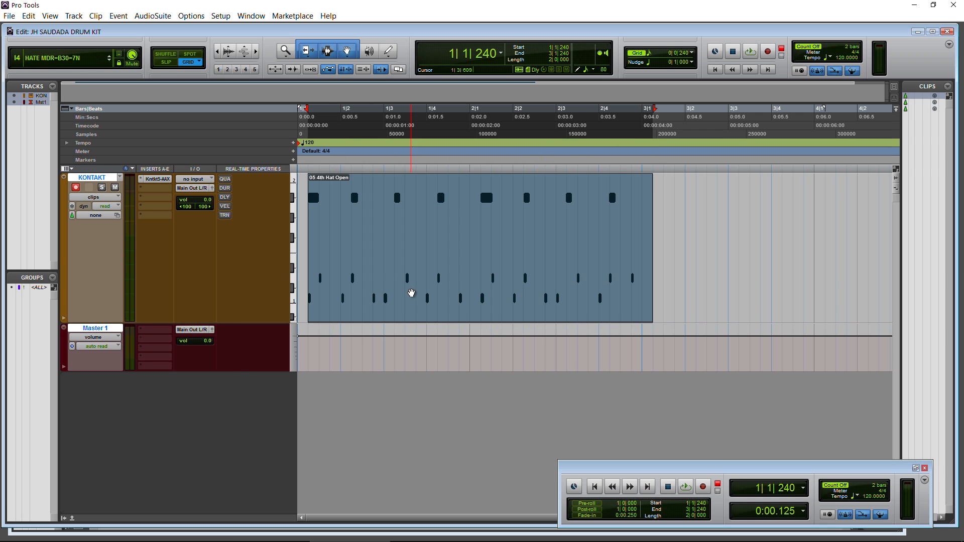
key(space)
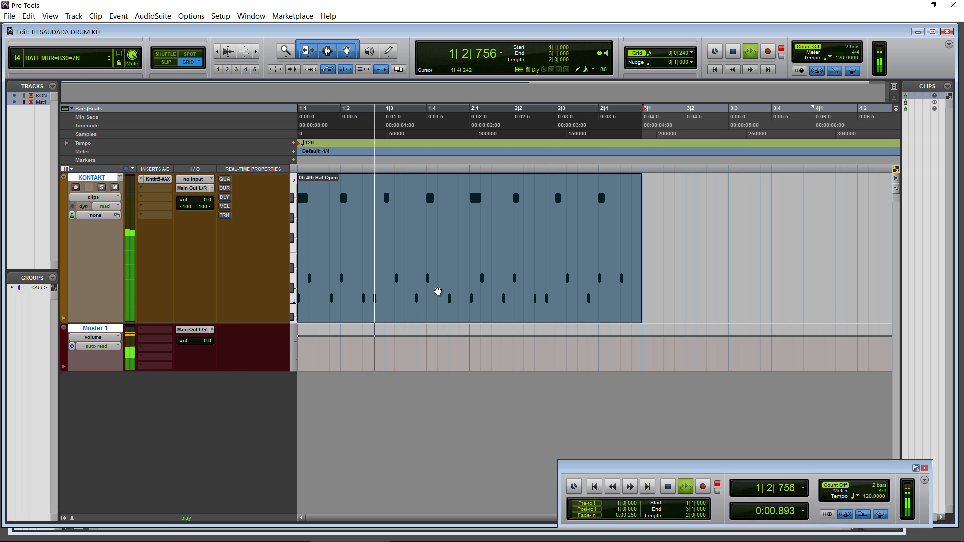
key(space)
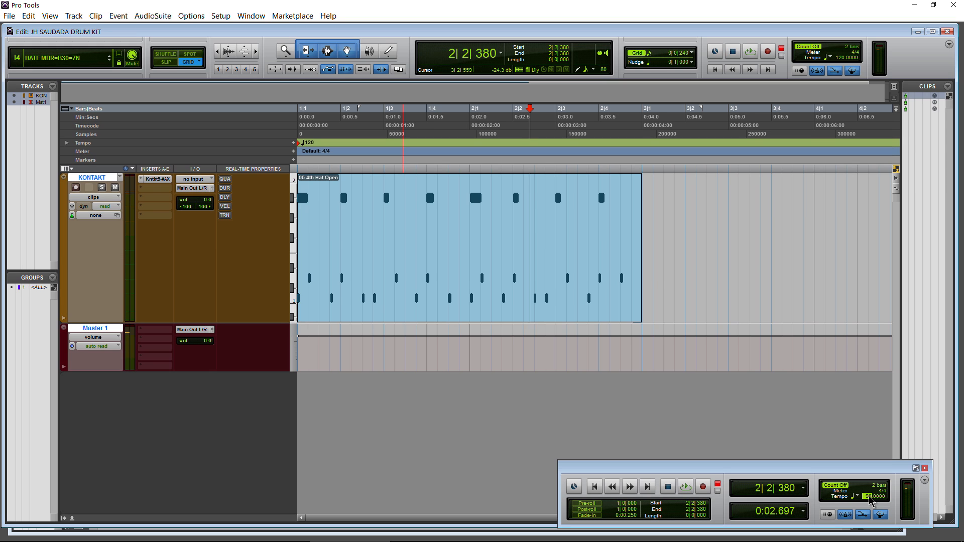
Set the session tempo to 90, replay the 05 4th Hat Open groove, and delete its clip.
text(90)
key(Return)
click(469, 304)
key(space)
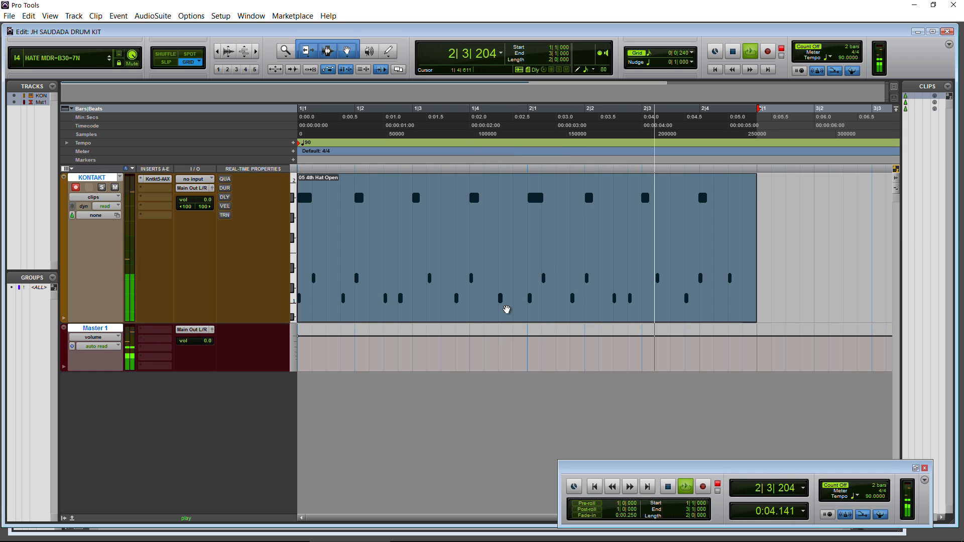
key(space)
key(Delete)
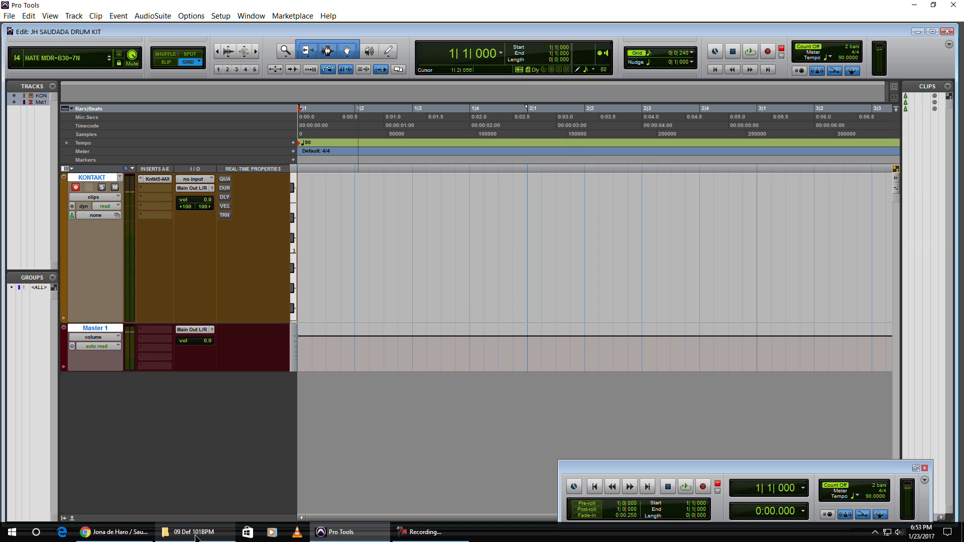
Audition the 05 16th Hat Closed groove from the 04 Headbang 88BPM folder on the KONTAKT track, and delete its clip.
click(188, 538)
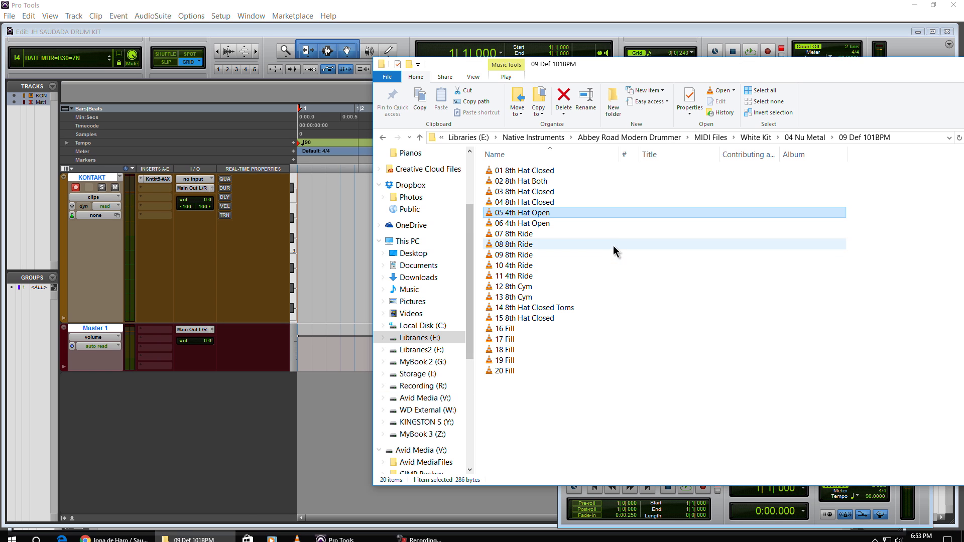
click(383, 138)
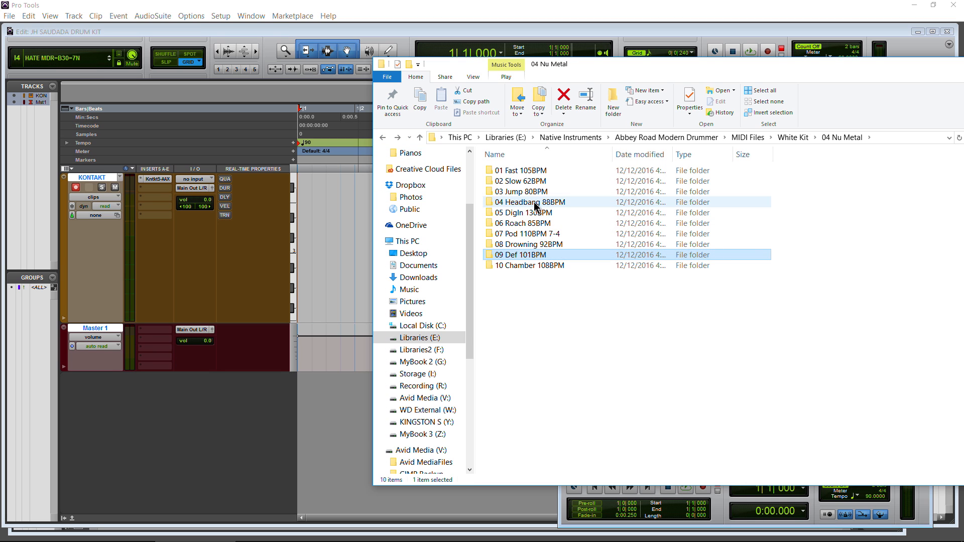
double_click(535, 202)
click(515, 214)
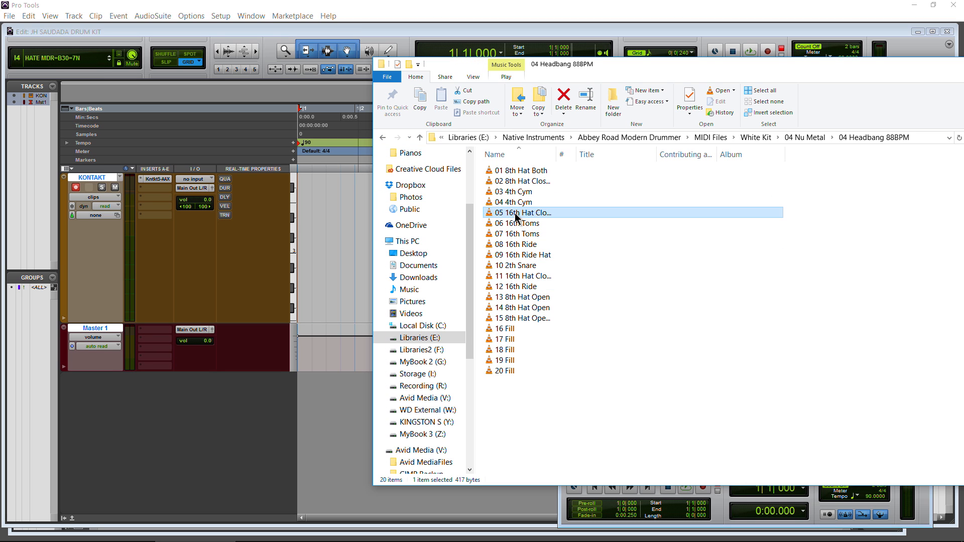
drag(338, 245, 437, 310)
key(space)
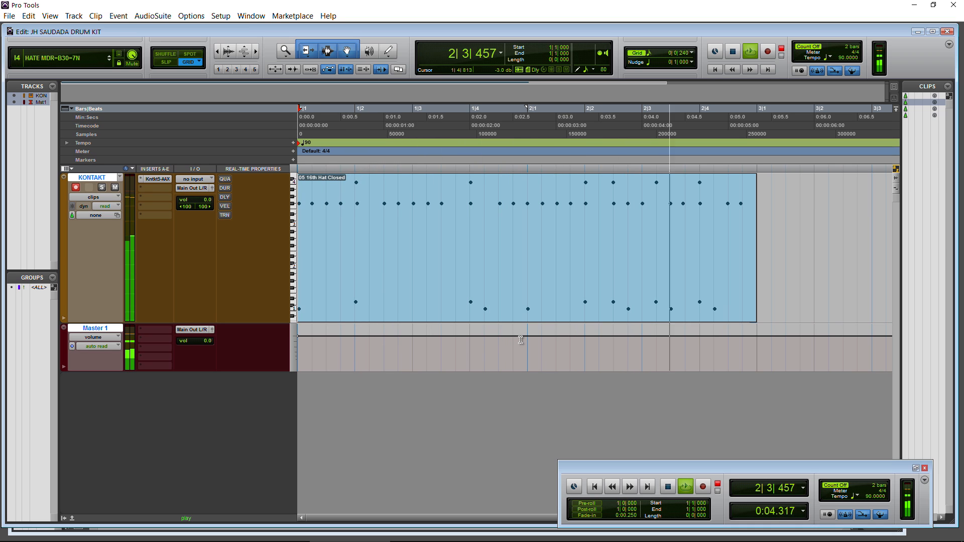
key(space)
click(406, 299)
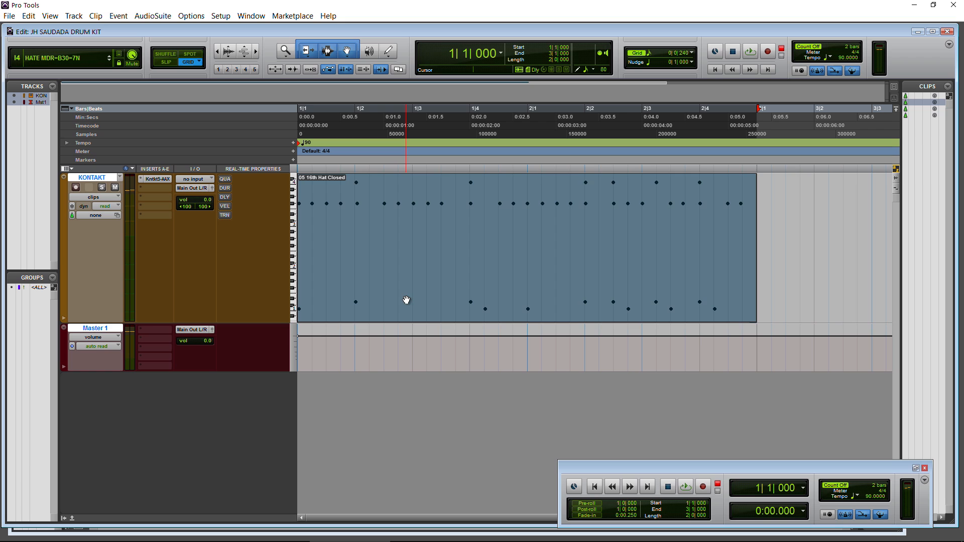
key(Delete)
In File Explorer, open Abbey Road 80s Drummer's MIDI Files, Chrome Kit, 02 Heavy Metal, 04 Filthy 178BPM folder.
click(187, 535)
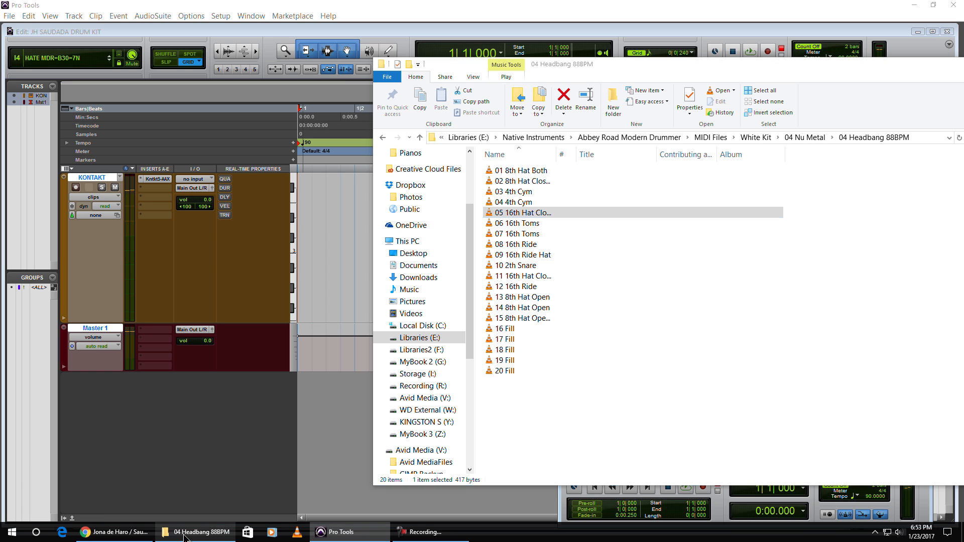
click(383, 137)
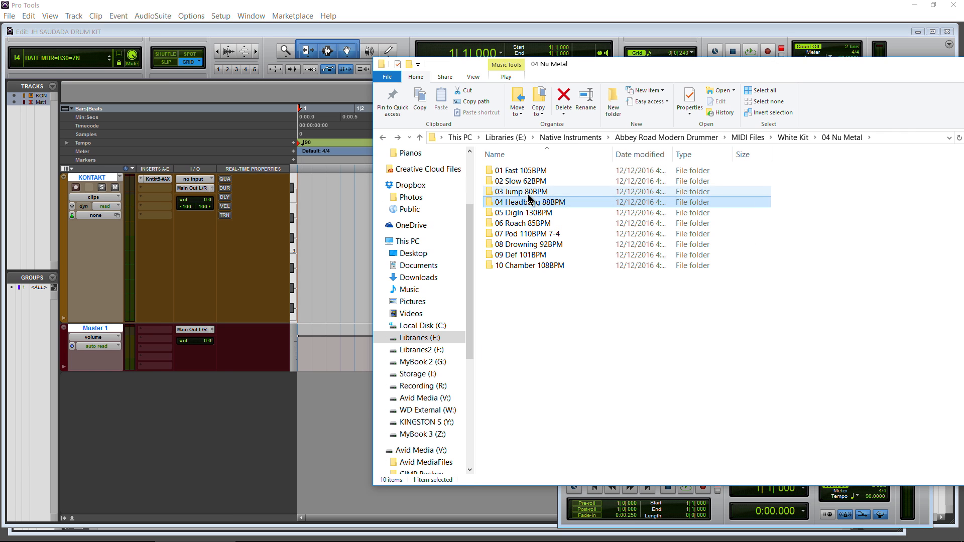
click(383, 137)
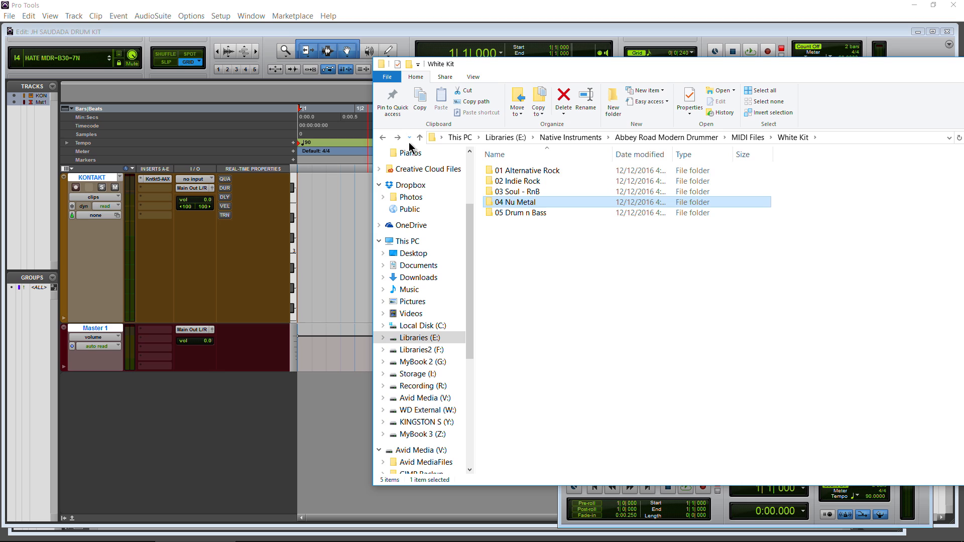
click(383, 137)
double_click(540, 171)
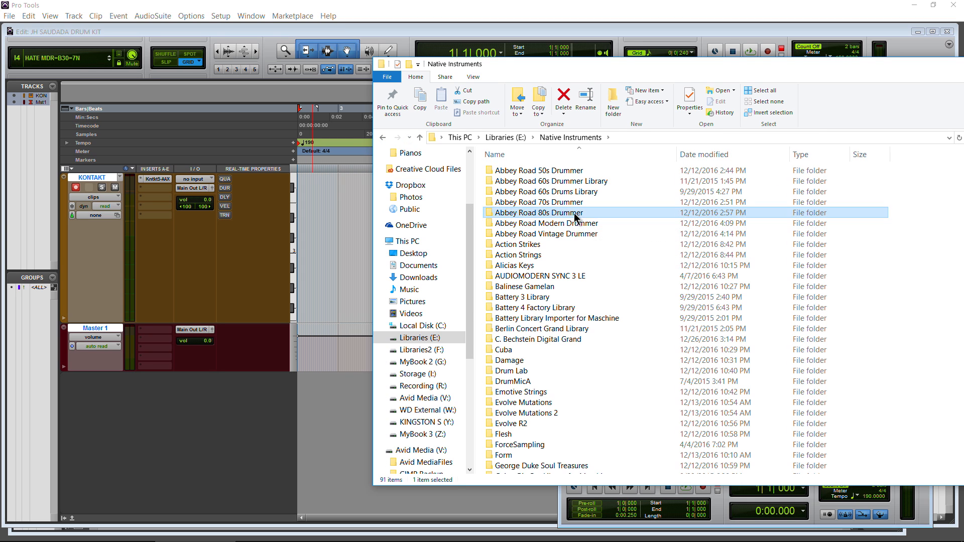
double_click(575, 213)
double_click(526, 191)
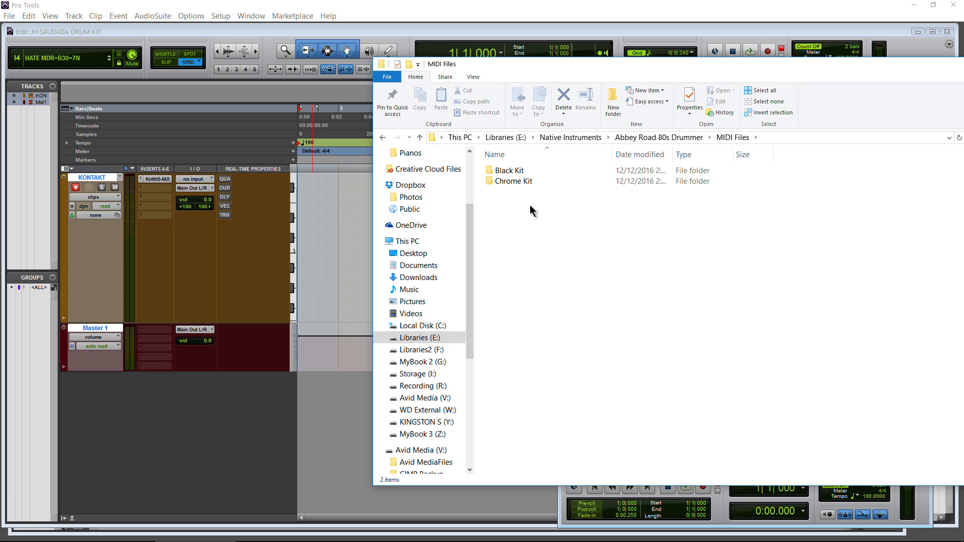
double_click(518, 181)
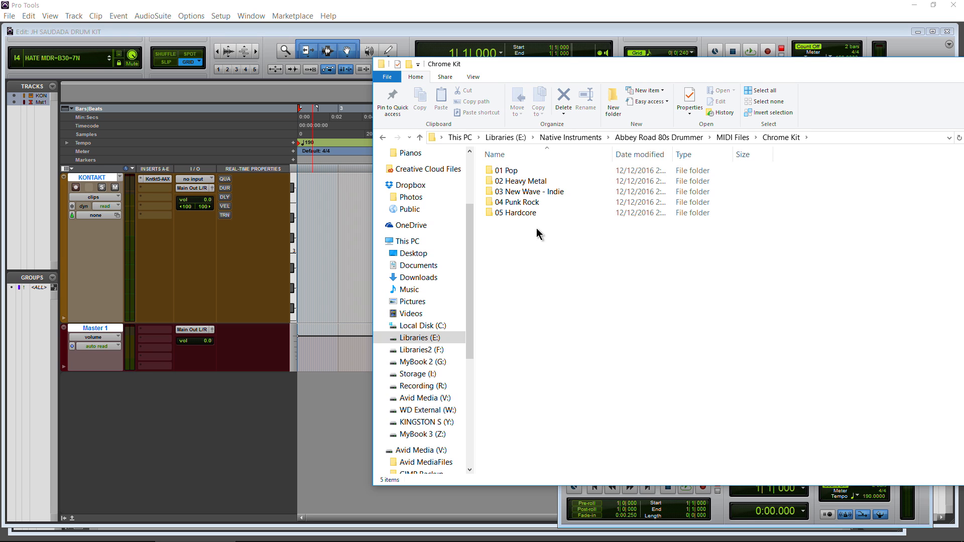
double_click(533, 182)
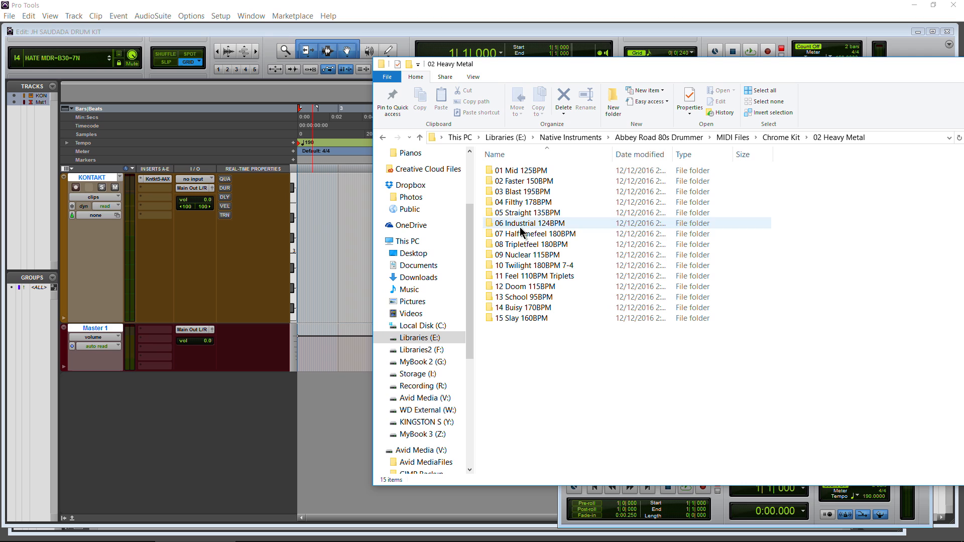
double_click(534, 203)
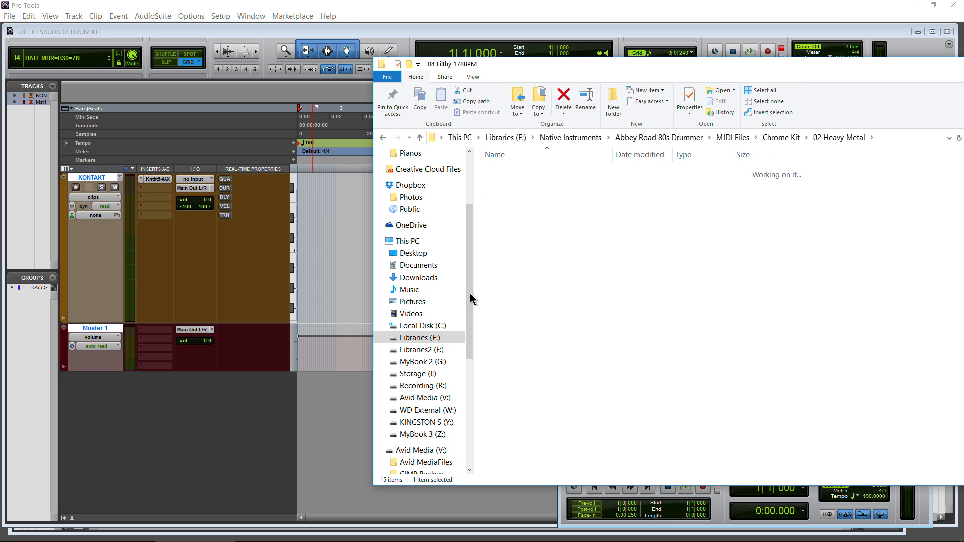
Place the 05 4th Hat Open groove from 04 Filthy 178BPM at the start of the KONTAKT track and play it.
drag(522, 213, 294, 300)
drag(294, 299, 295, 301)
key(space)
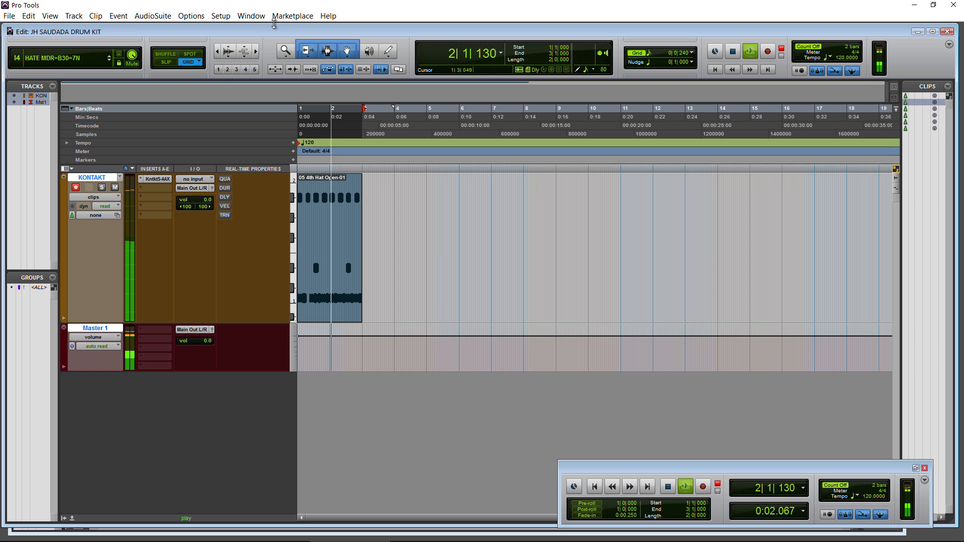
click(256, 51)
click(256, 52)
click(256, 52)
click(256, 52)
key(space)
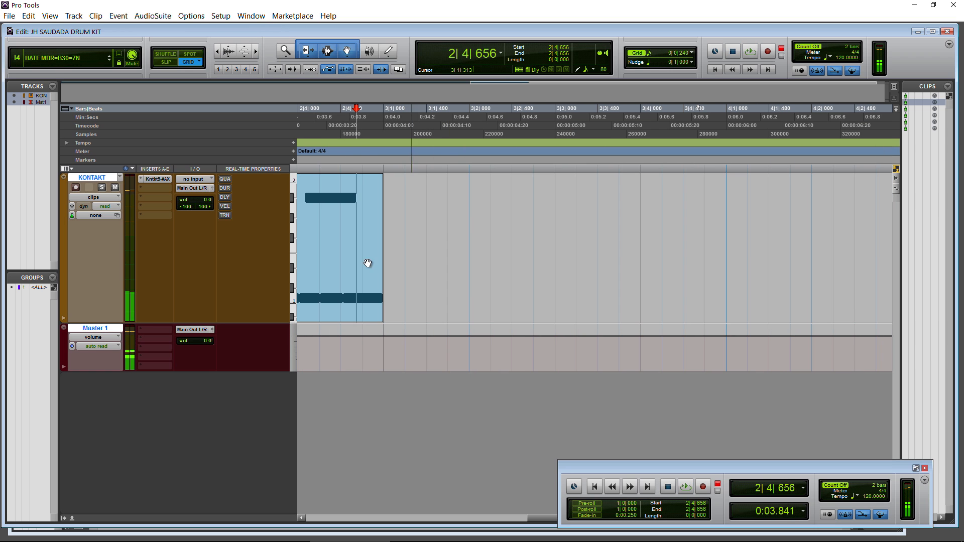
click(217, 54)
click(217, 53)
click(217, 53)
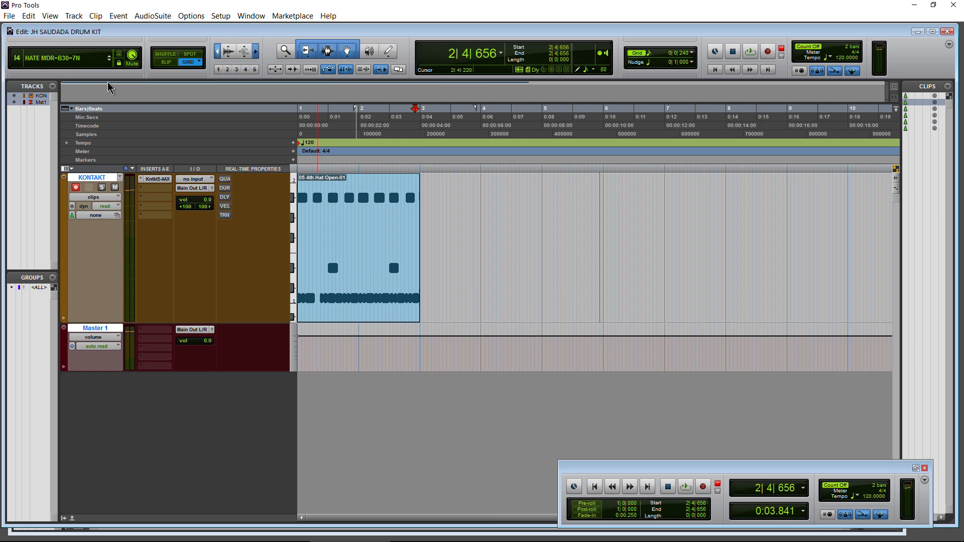
Add the 12 16th Toms groove from 04 Filthy 178BPM to the KONTAKT track and play it with the Kontakt window open.
click(221, 532)
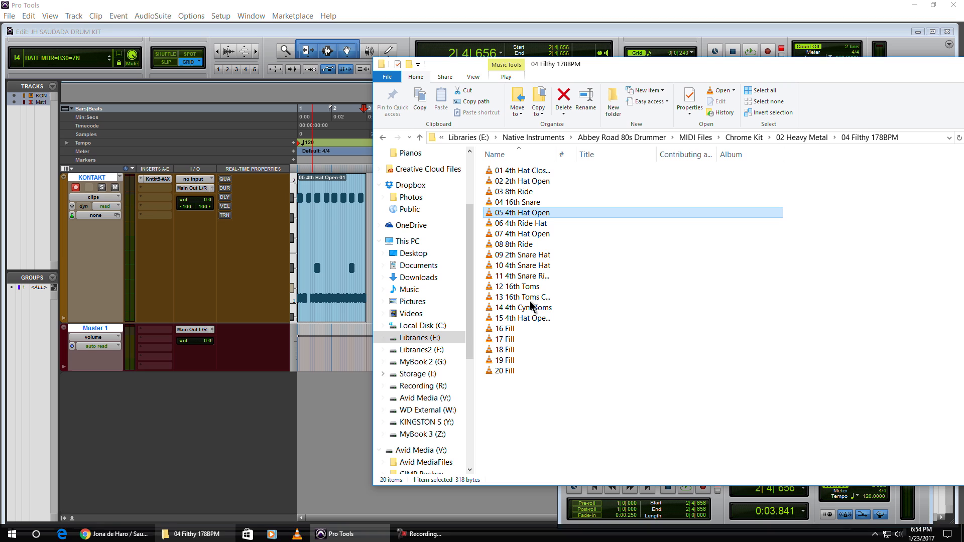
click(522, 290)
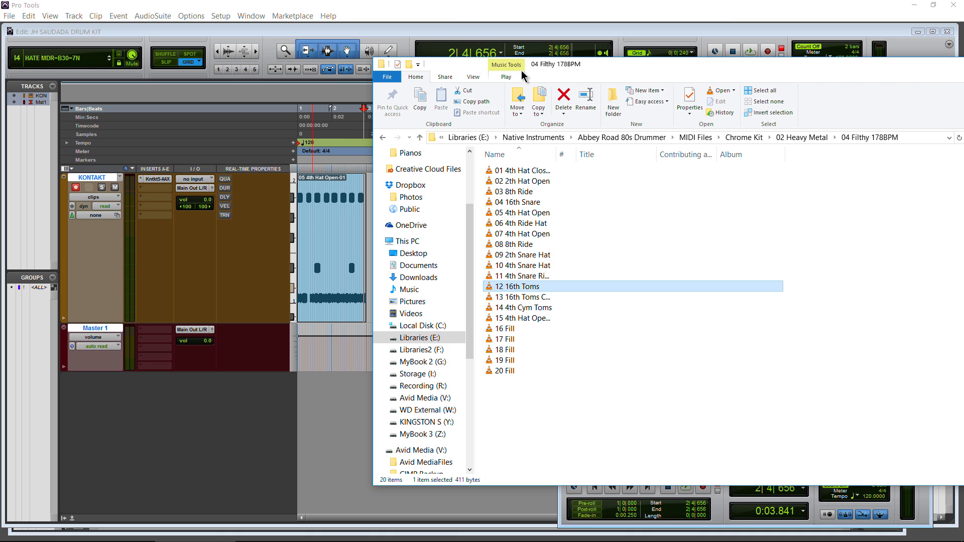
drag(517, 287, 398, 297)
key(space)
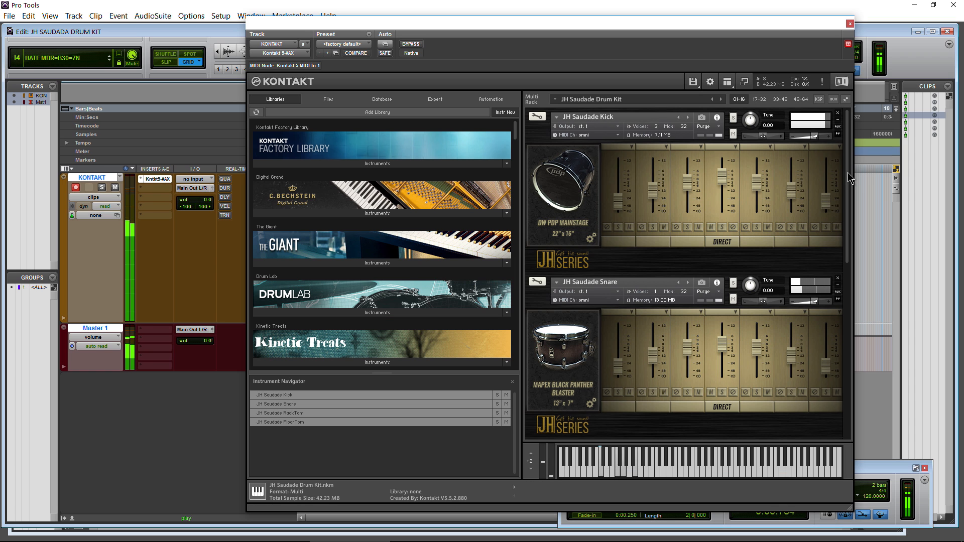
drag(847, 173, 833, 153)
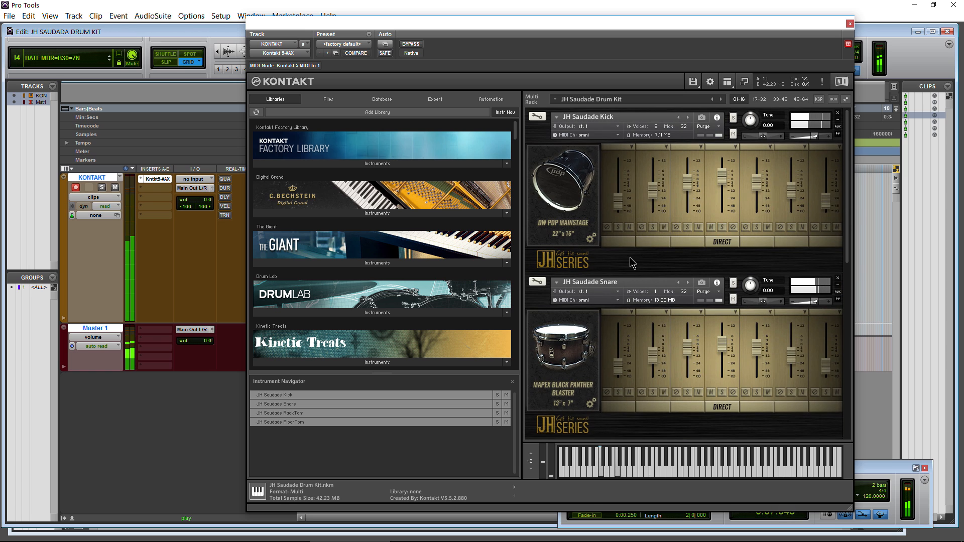
Show the JH Saudade Kick's pan controls, return to its faders, and look through the other drums in the rack.
click(591, 239)
click(591, 239)
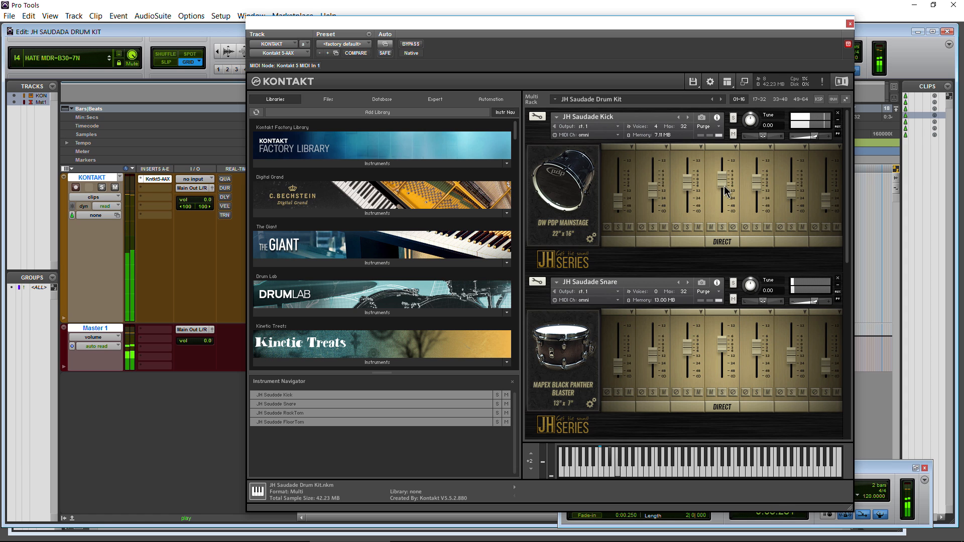
drag(848, 192, 849, 259)
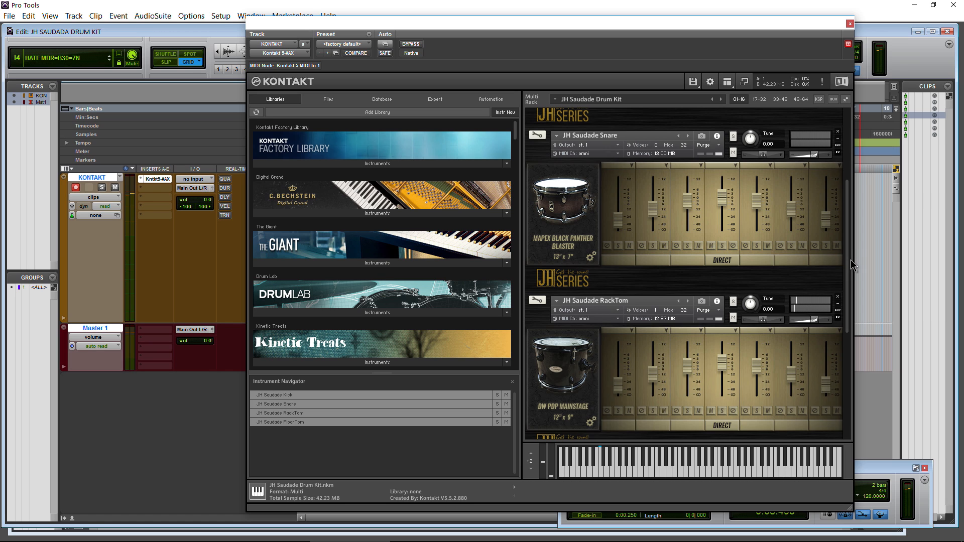
drag(848, 267, 846, 188)
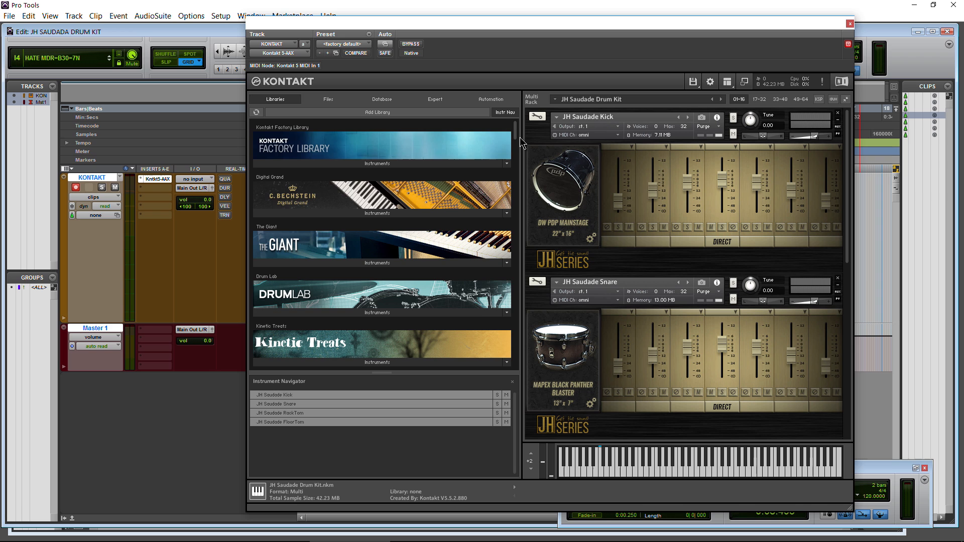
View the JH Saudade Kick in instrument edit mode and return to the multi rack.
mouse_move(517, 136)
mouse_down()
mouse_move(506, 296)
mouse_move(502, 133)
mouse_up()
drag(849, 159, 847, 139)
click(537, 116)
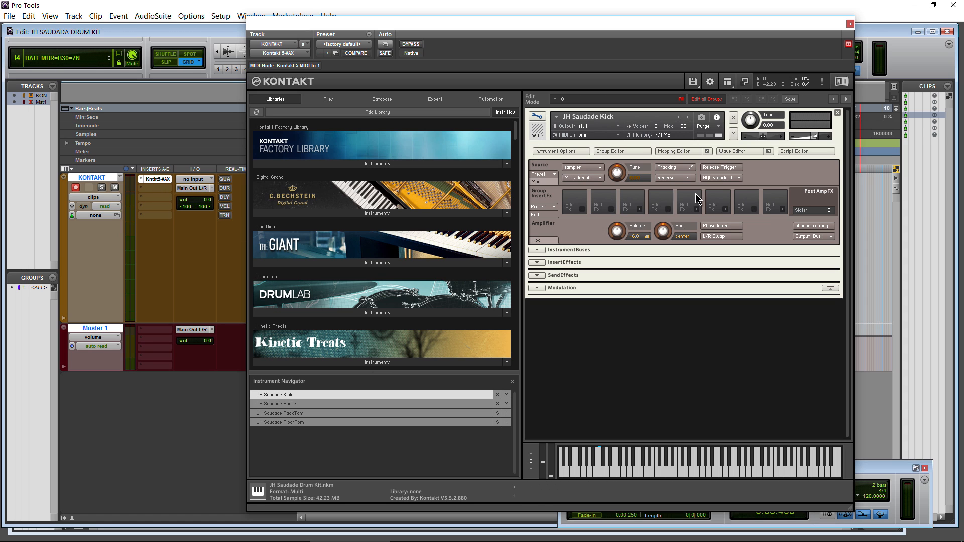
click(537, 116)
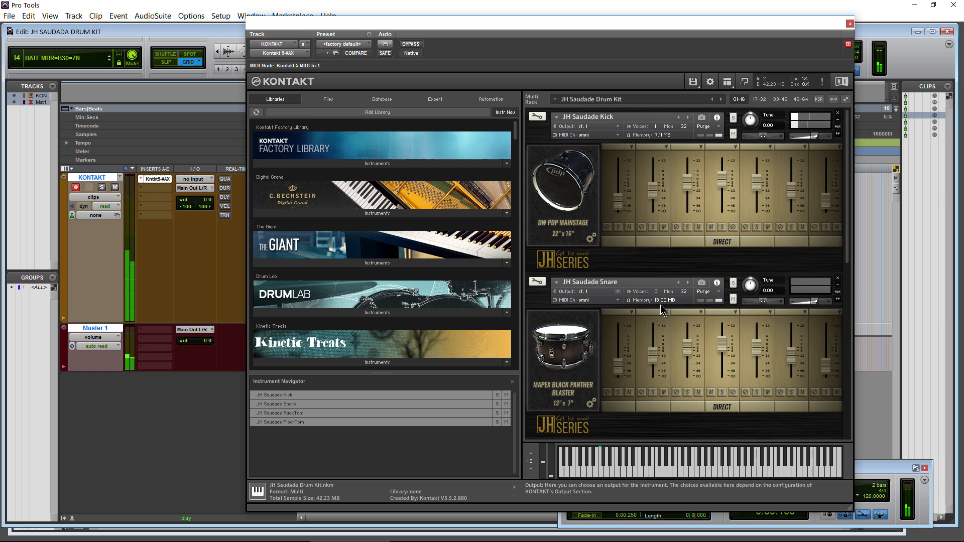
Play the 12 16th Toms clip on the KONTAKT track with the Kontakt window closed, and stop playback.
click(849, 24)
click(400, 308)
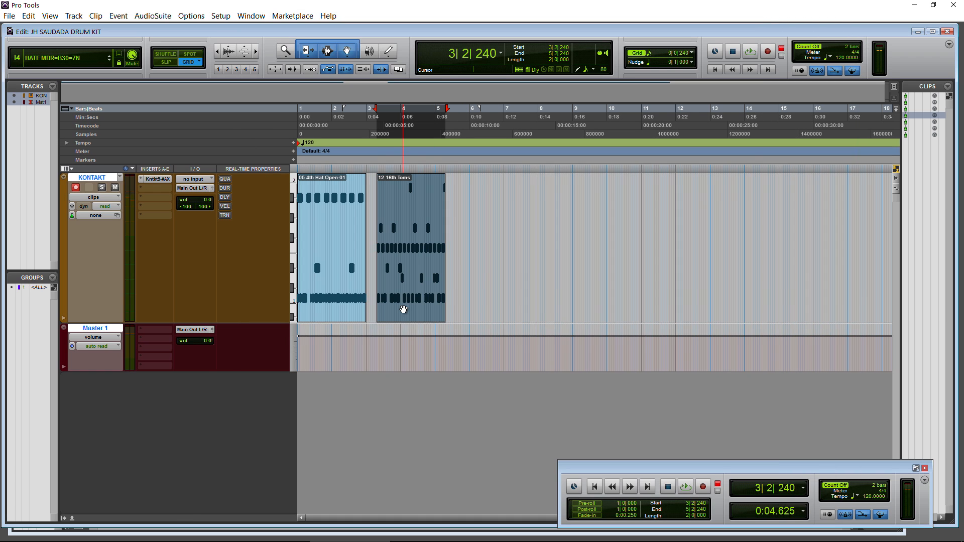
key(space)
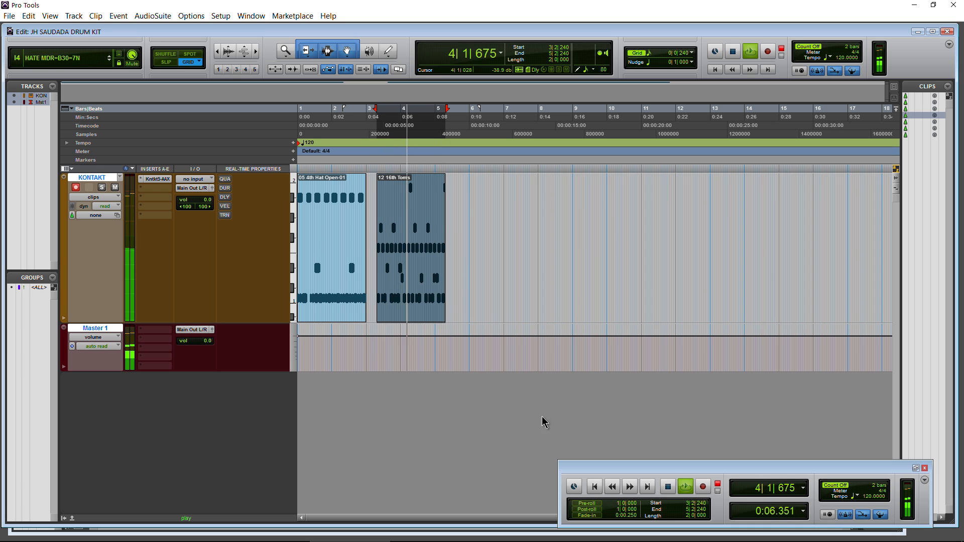
click(671, 490)
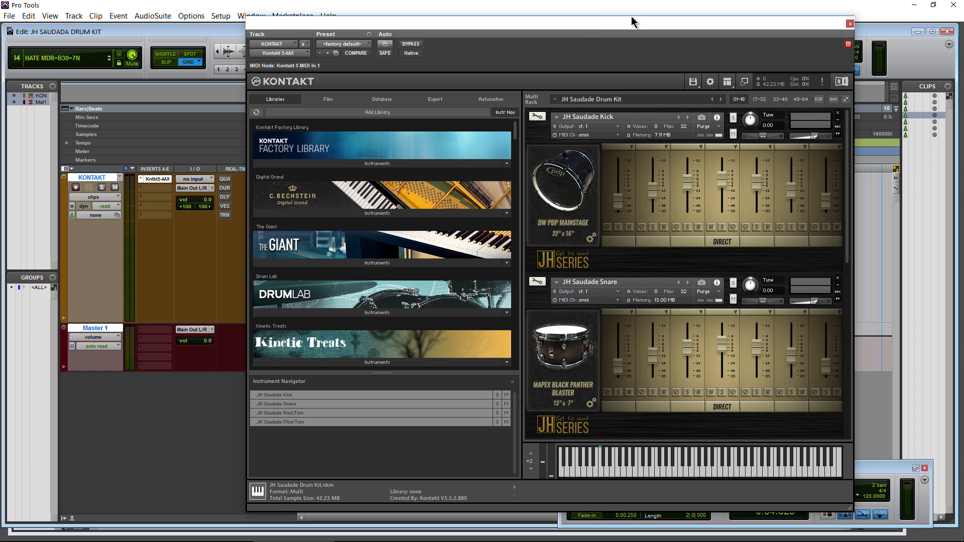
Show the JH Saudade Drum Kit's NKM folder in Kontakt's file browser.
drag(631, 17, 640, 23)
click(332, 100)
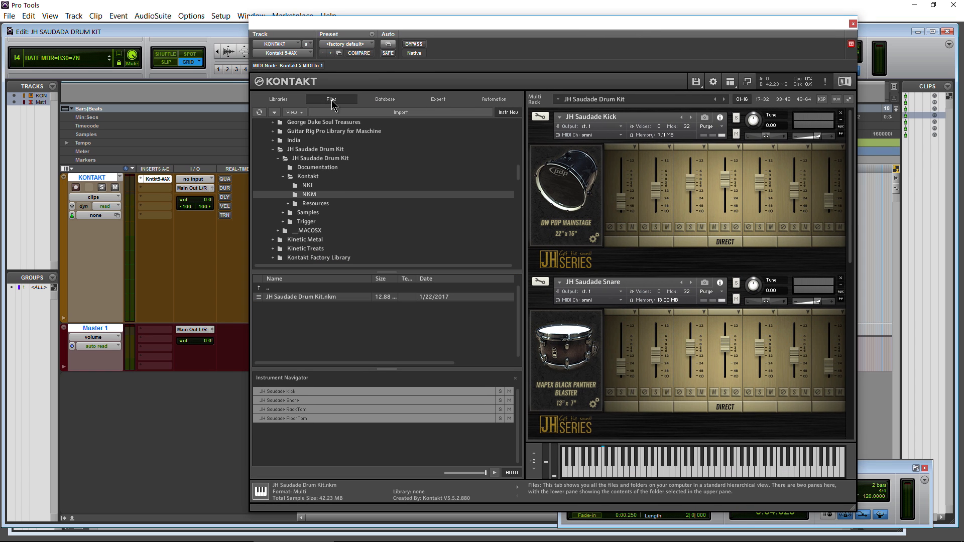
click(279, 100)
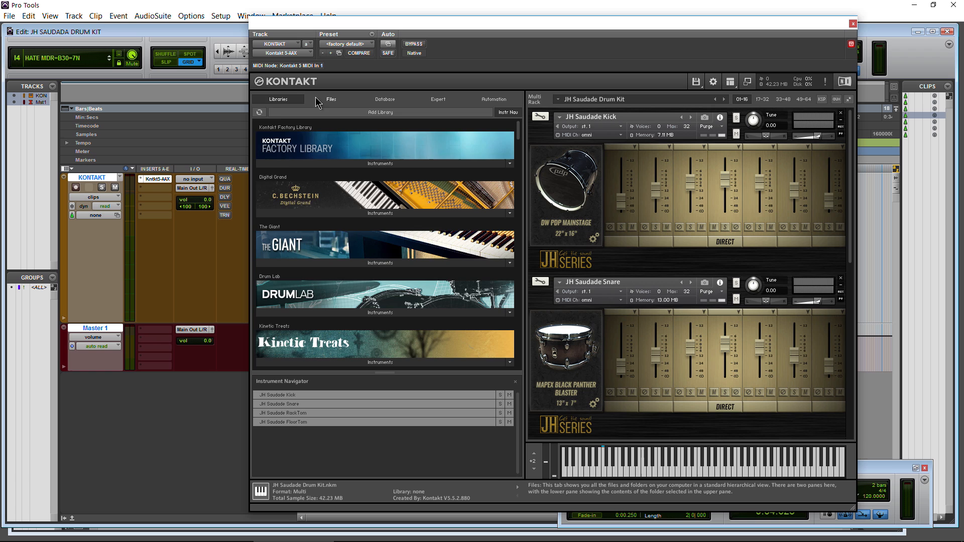
click(330, 99)
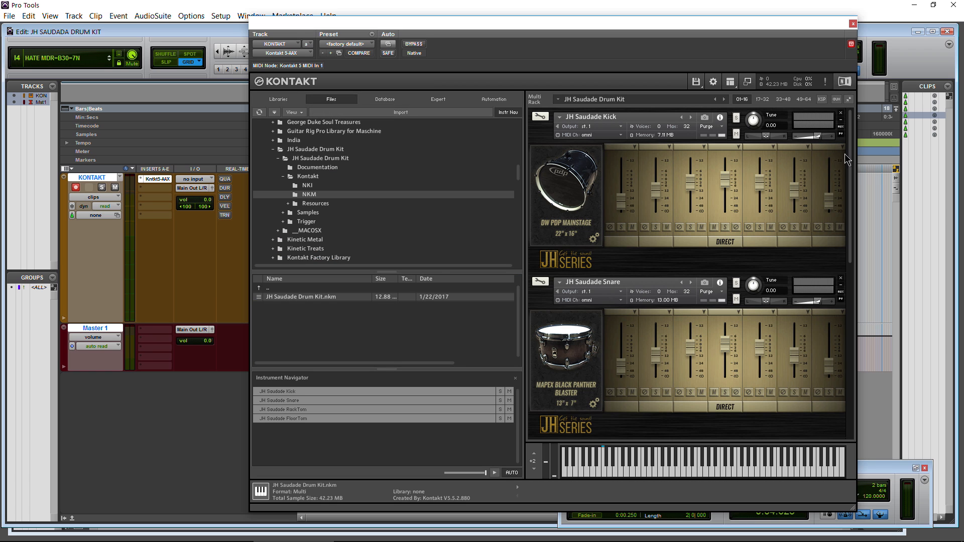
scroll(855, 167, down, 3)
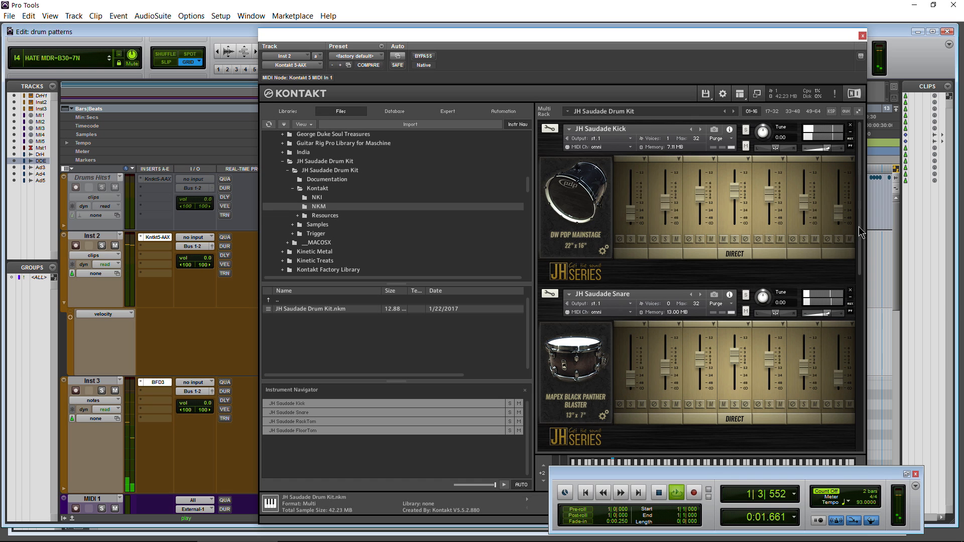
Look through the kick, snare and rack tom in the Inst 2 Kontakt rack while the drum pattern plays.
click(858, 227)
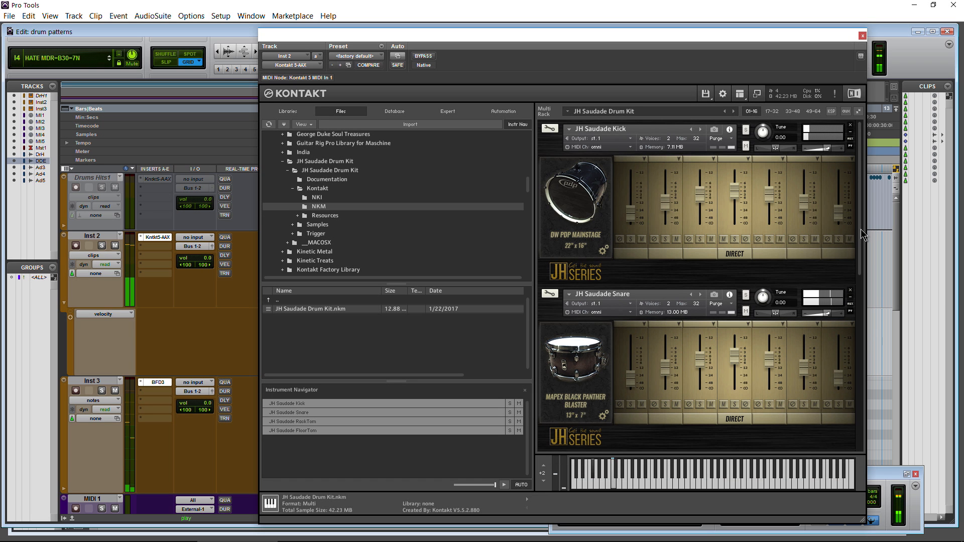
scroll(861, 229, down, 2)
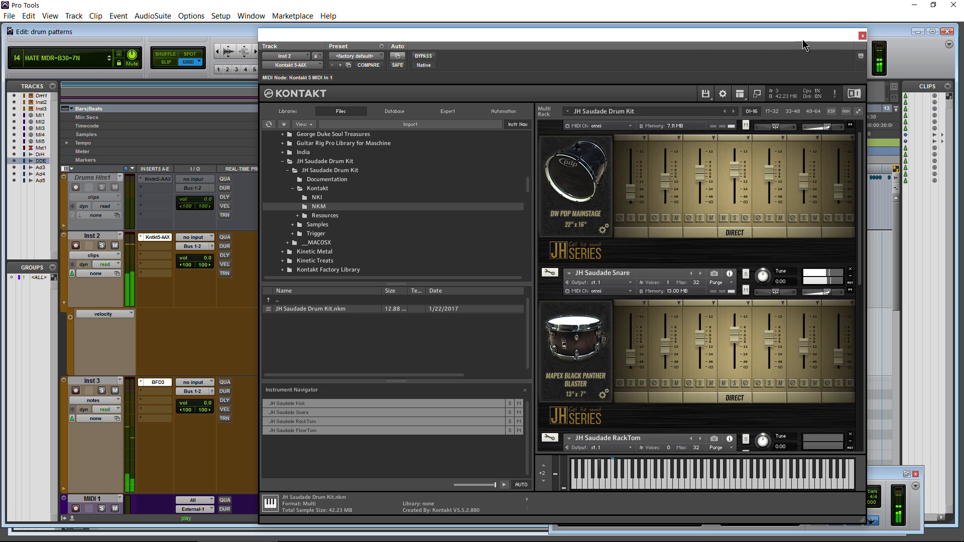
drag(695, 37, 670, 37)
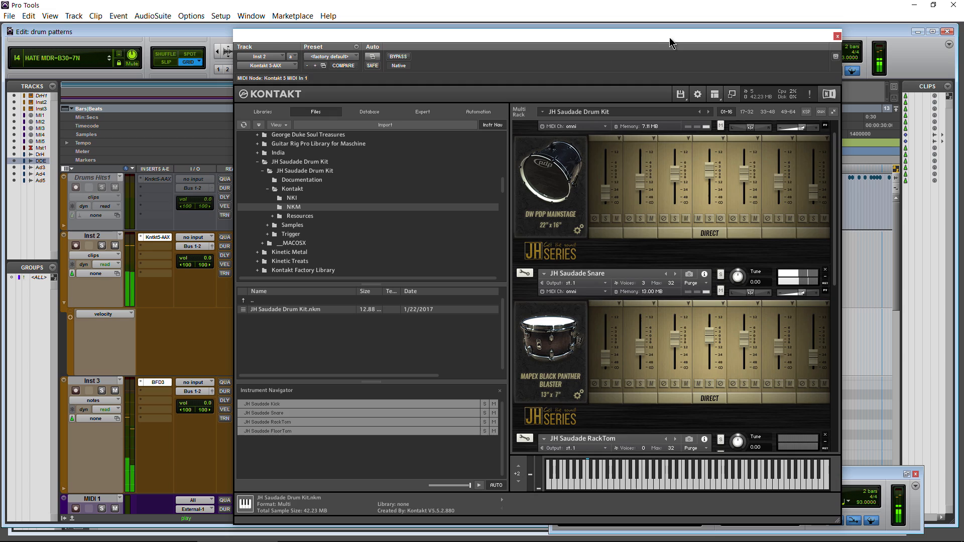
scroll(791, 320, down, 3)
scroll(790, 315, down, 8)
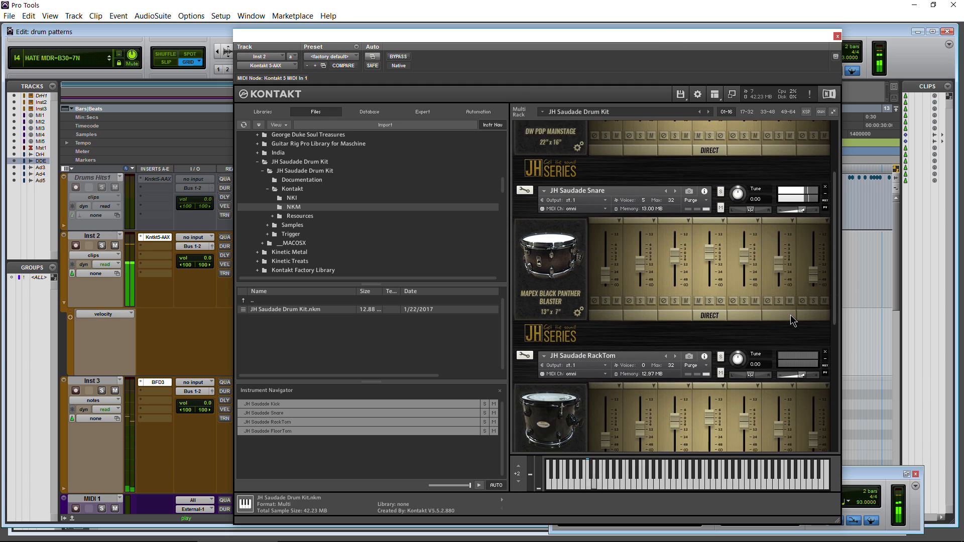
scroll(792, 315, down, 3)
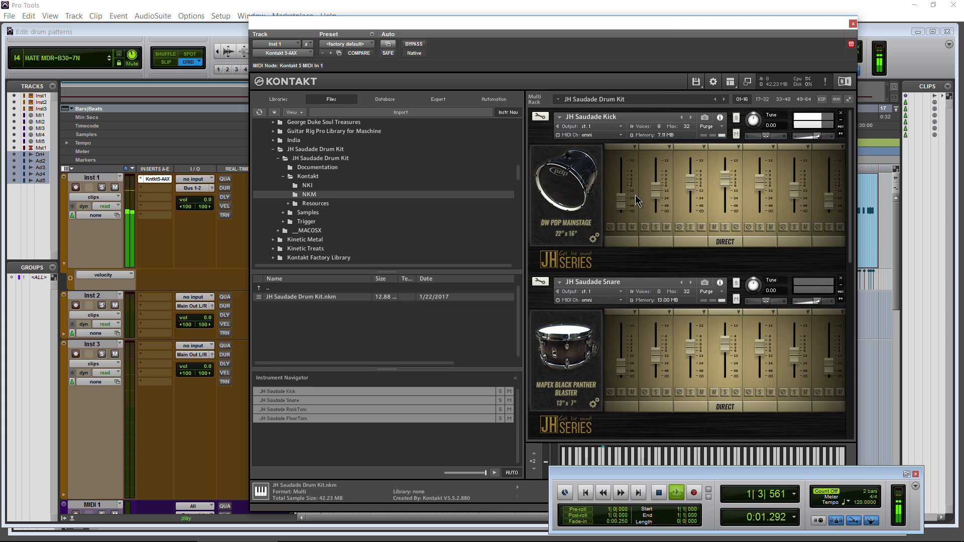
In the Inst 1 Kontakt rack, view the snare's pan controls and look through the toms while the pattern plays.
click(671, 25)
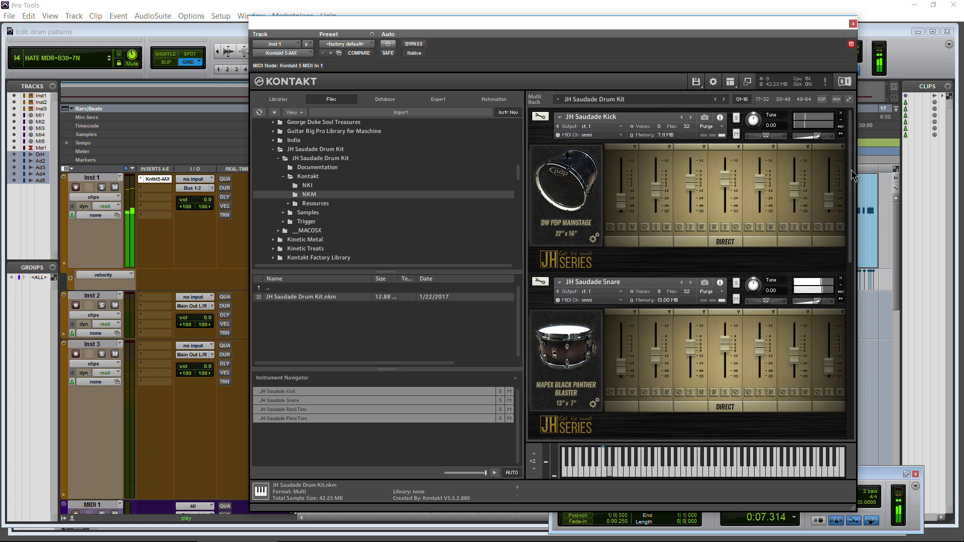
scroll(751, 268, down, 4)
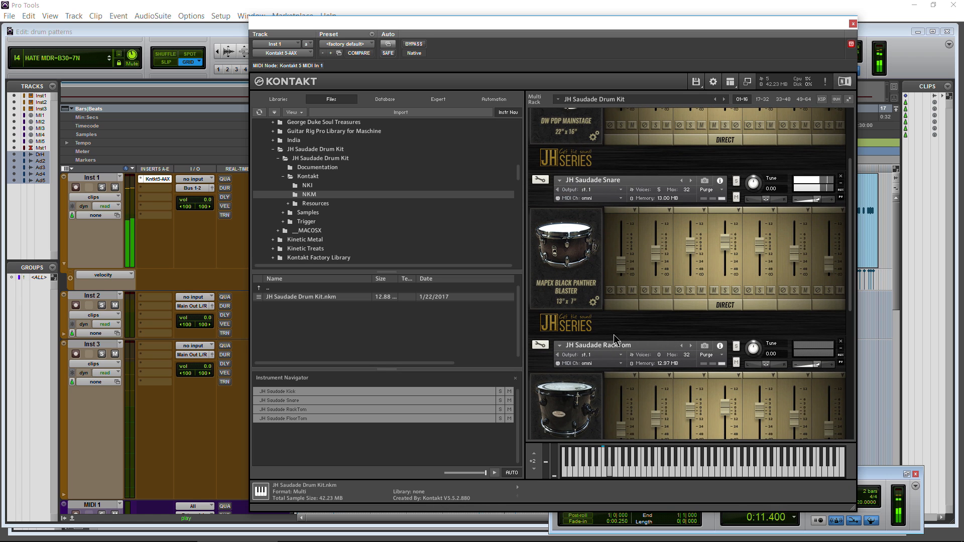
click(593, 302)
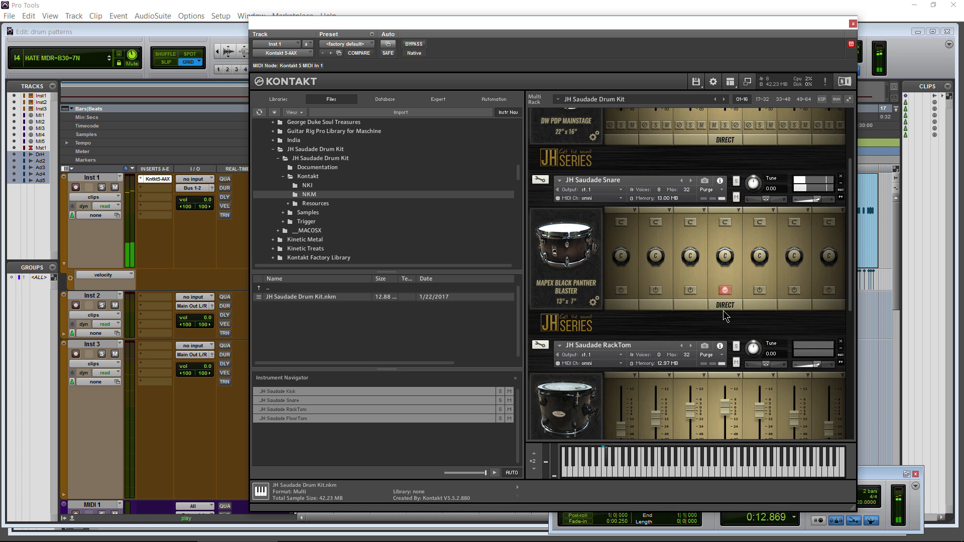
click(594, 301)
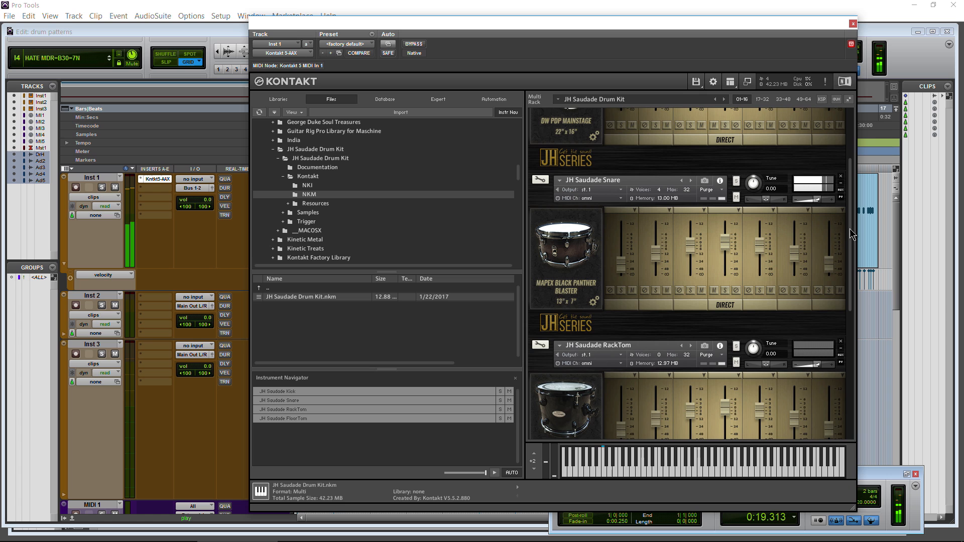
drag(849, 228, 863, 327)
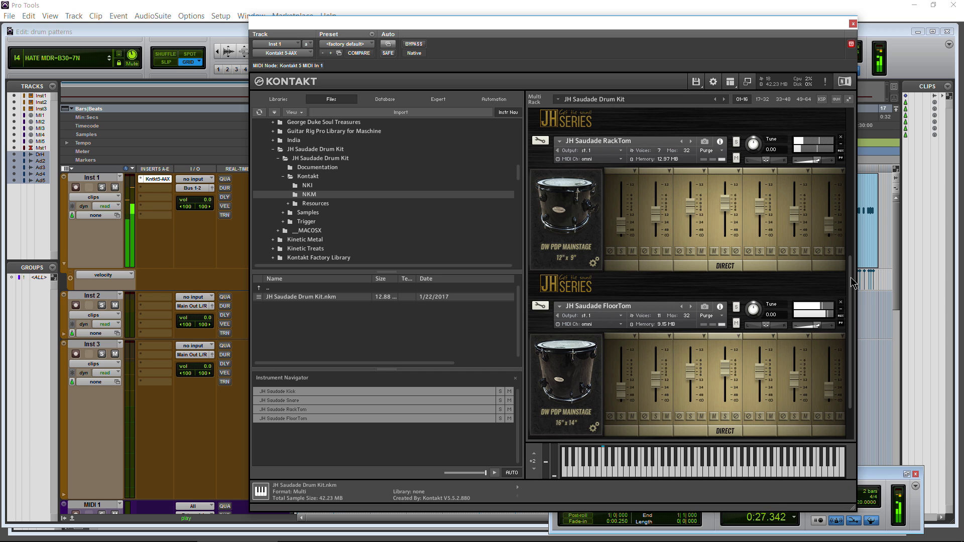
drag(851, 278, 852, 295)
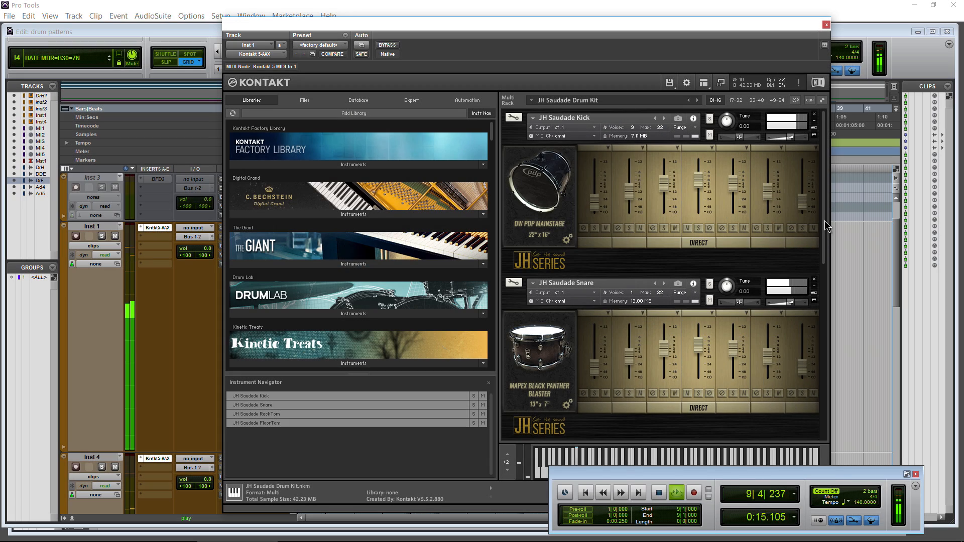
Look through the kit's drums in the Inst 1 and DRUM TRACK Kontakt racks while their patterns play.
drag(824, 248, 822, 202)
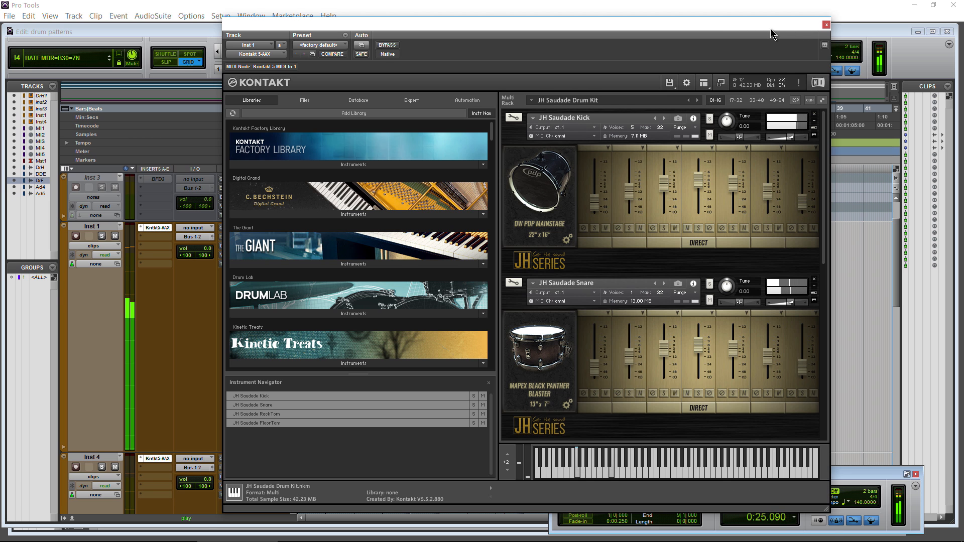
drag(804, 29, 748, 63)
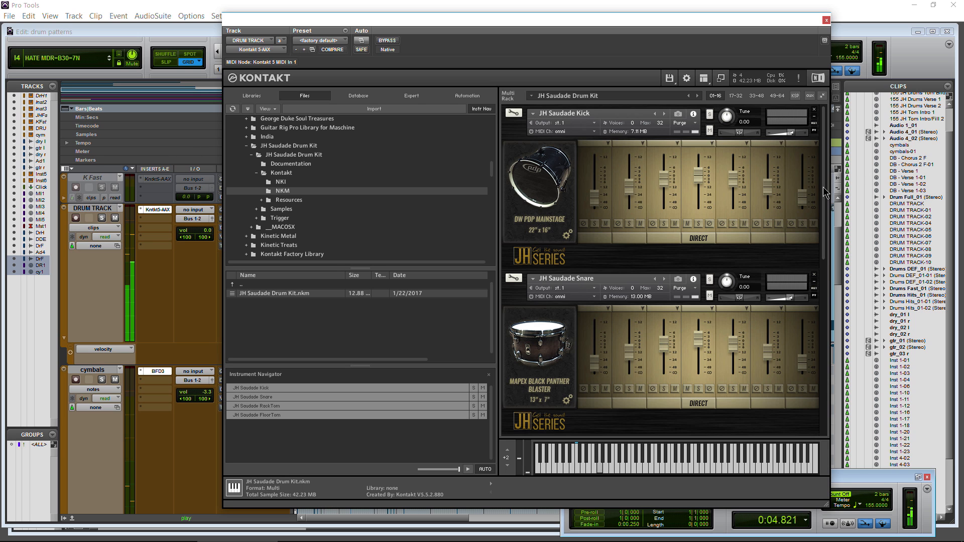
drag(823, 193, 829, 346)
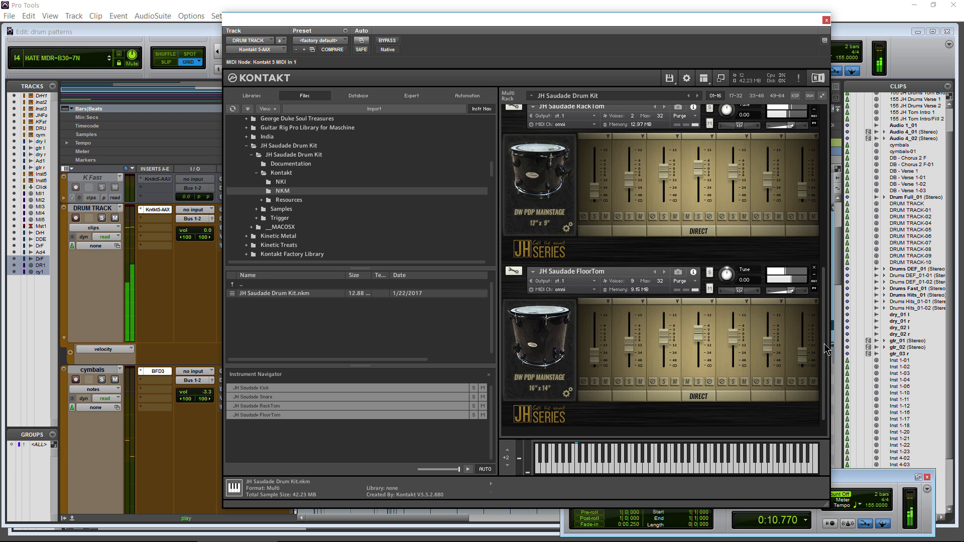
drag(826, 349, 821, 184)
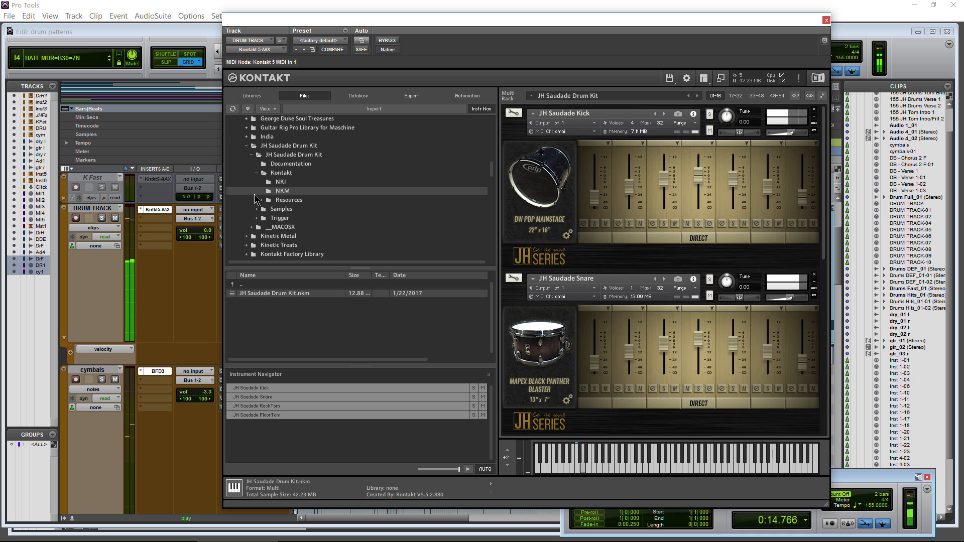
Move the Kontakt window aside to view the MIDI clips on DRUM TRACK, and bring the window back.
drag(0, 62, 634, 49)
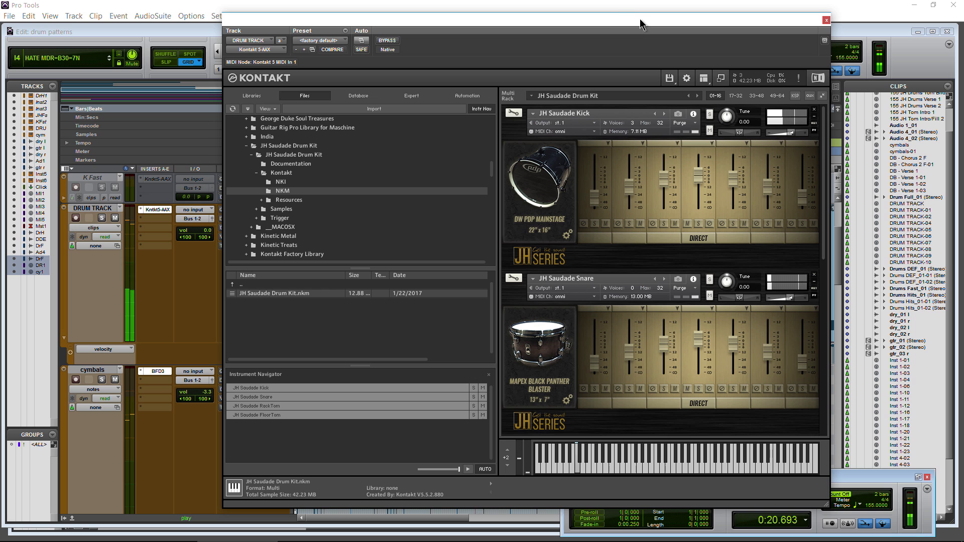
drag(616, 17, 634, 384)
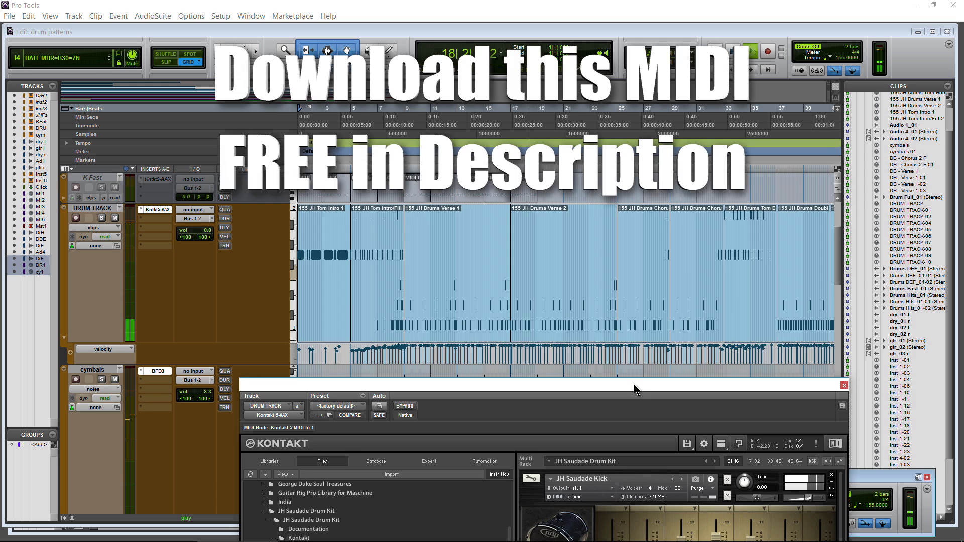
drag(634, 384, 620, 28)
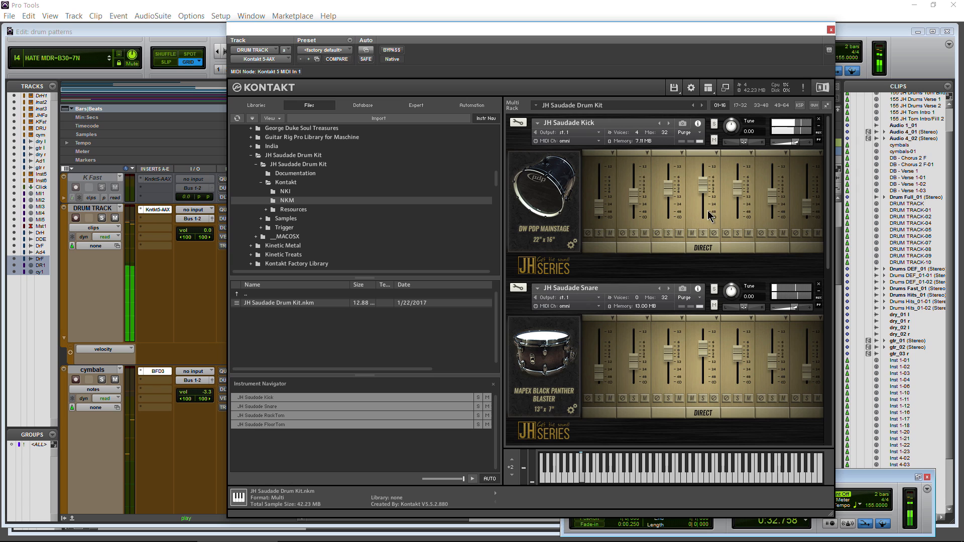
View the kick's and snare's pan controls in the DRUM TRACK rack, and look through the toms during playback.
click(572, 245)
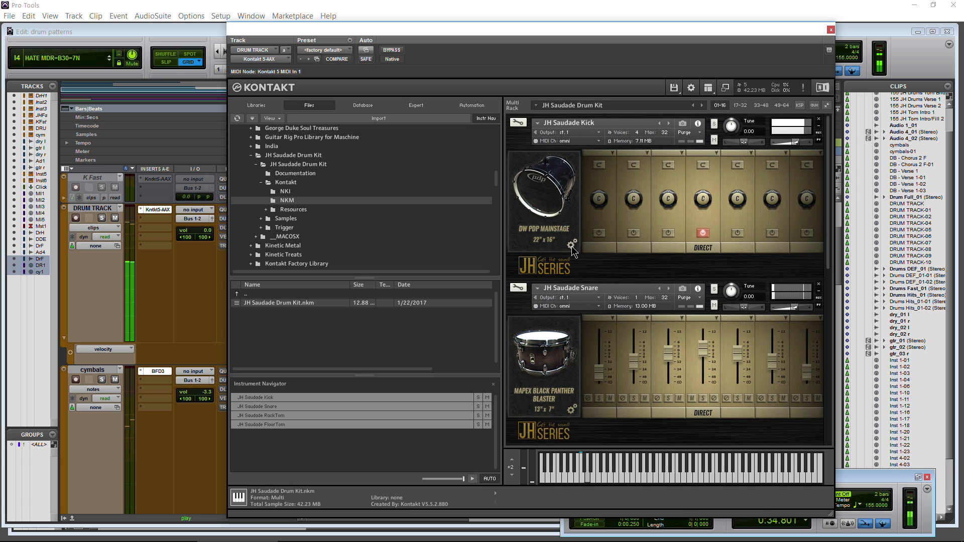
click(572, 246)
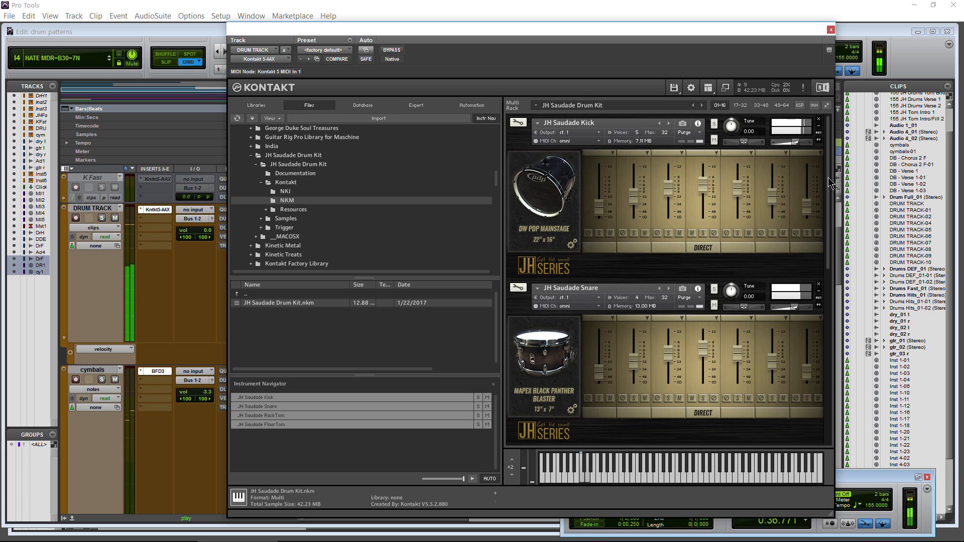
drag(829, 184, 836, 231)
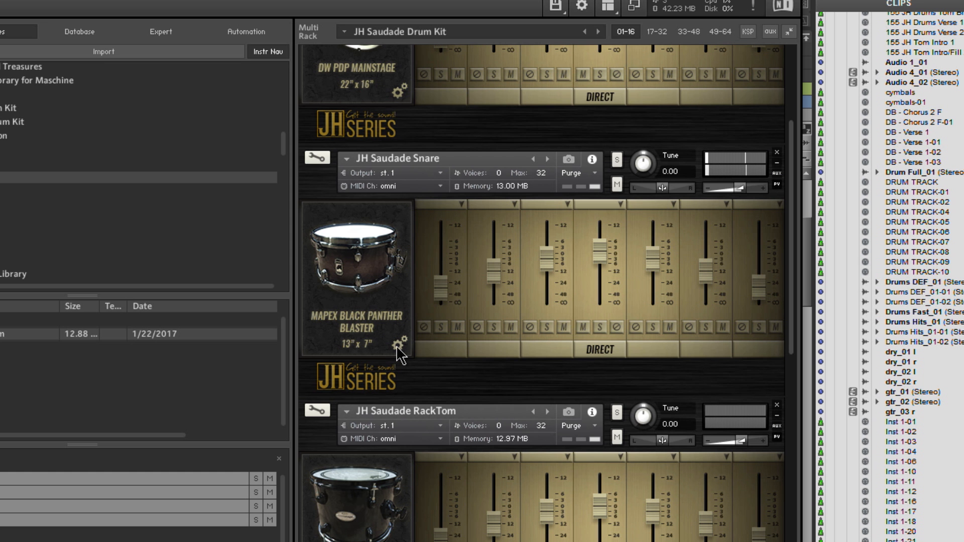
click(570, 310)
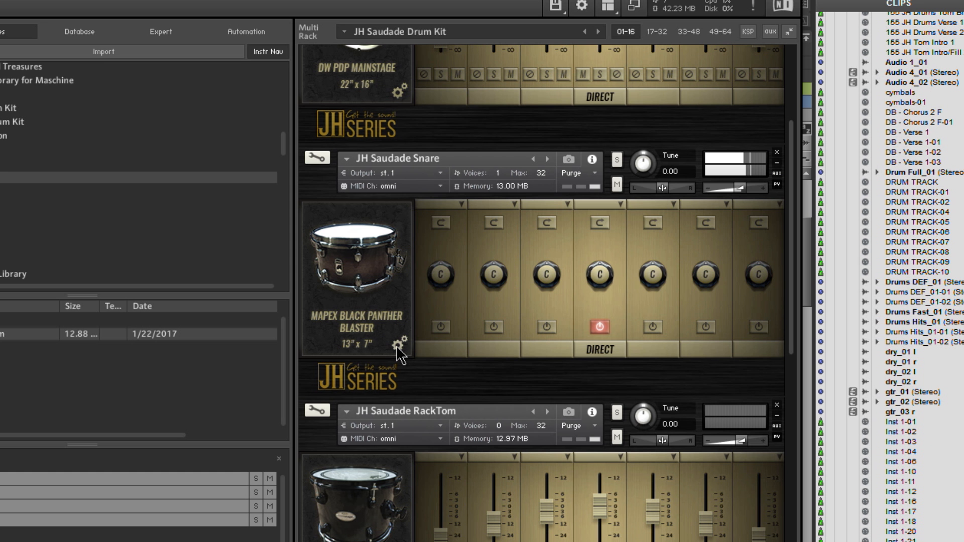
click(398, 345)
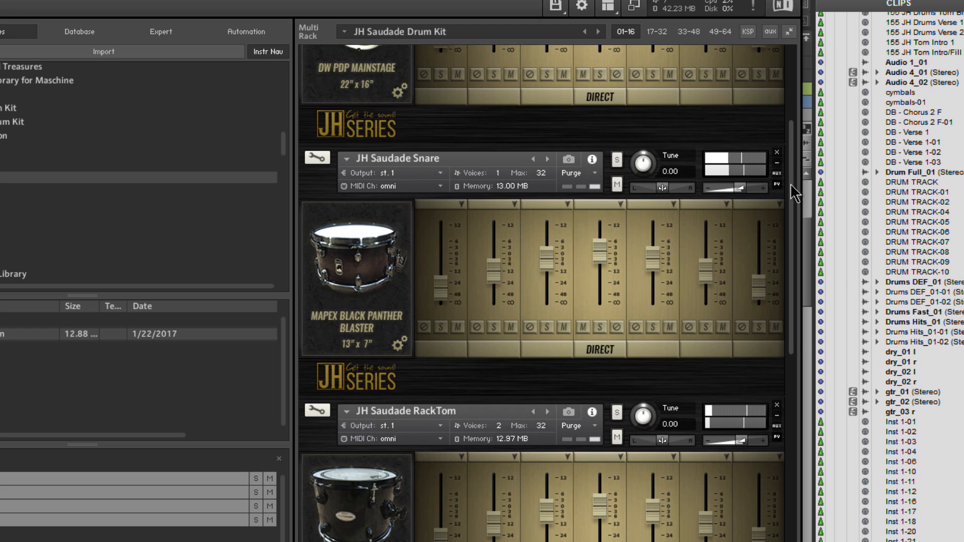
drag(795, 194, 831, 312)
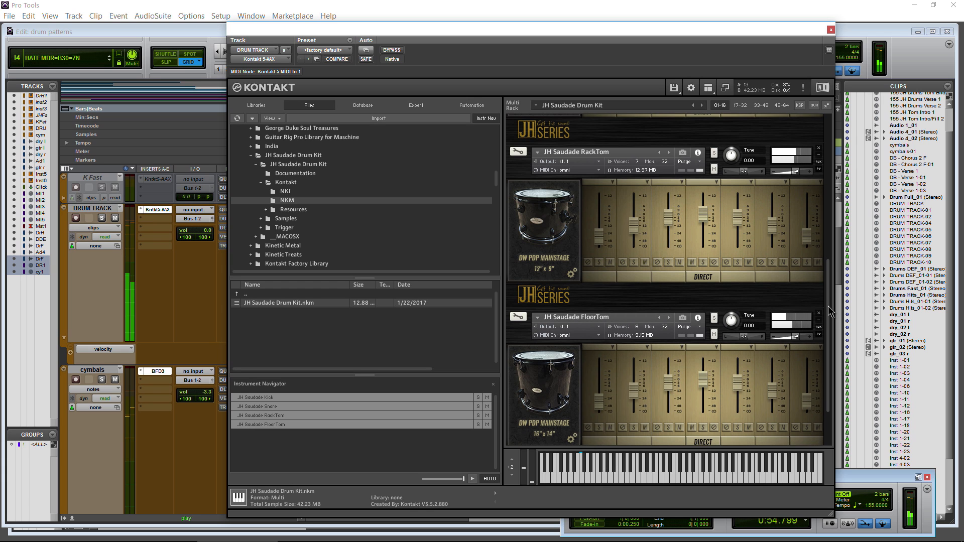
drag(829, 311, 829, 150)
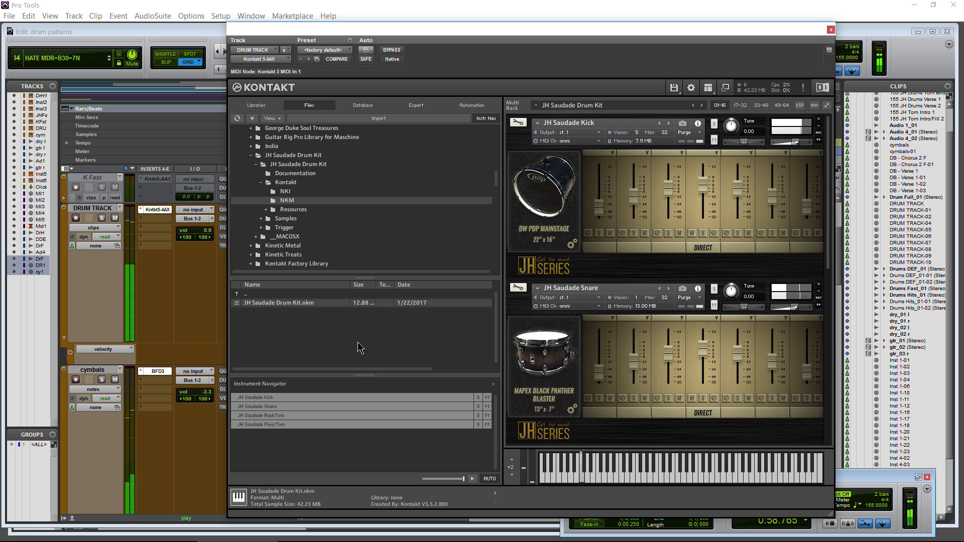